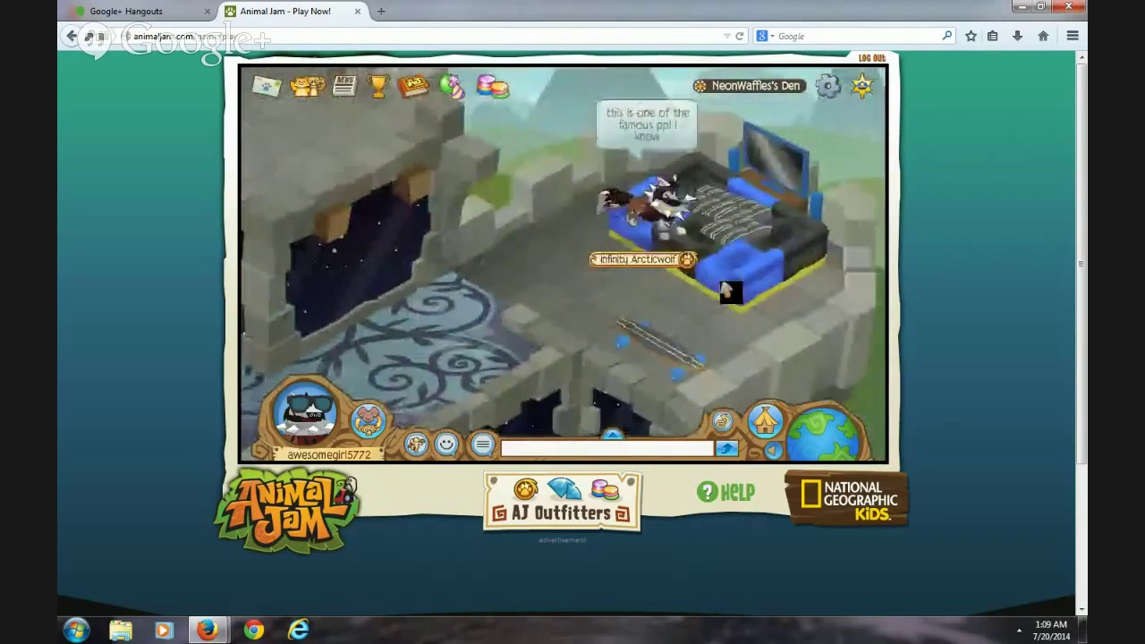
# Make the arctic wolf perform an action and send the chat message "so yea im not talking because im on a desktop".
pyautogui.click(416, 444)
pyautogui.click(429, 383)
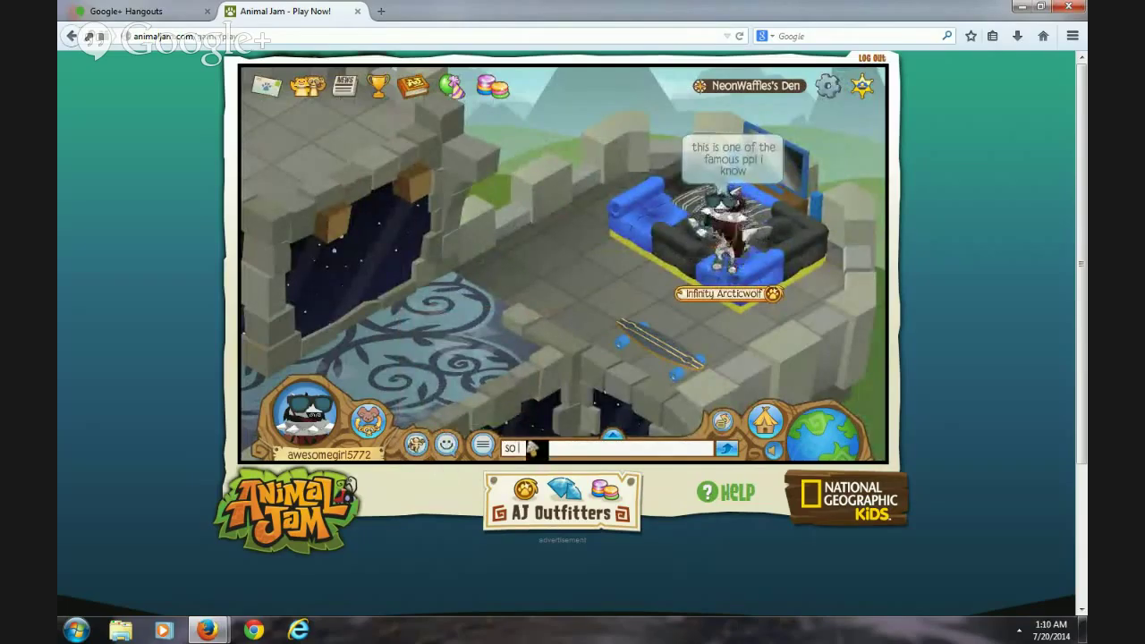
pyautogui.write('y not talking because im on a')
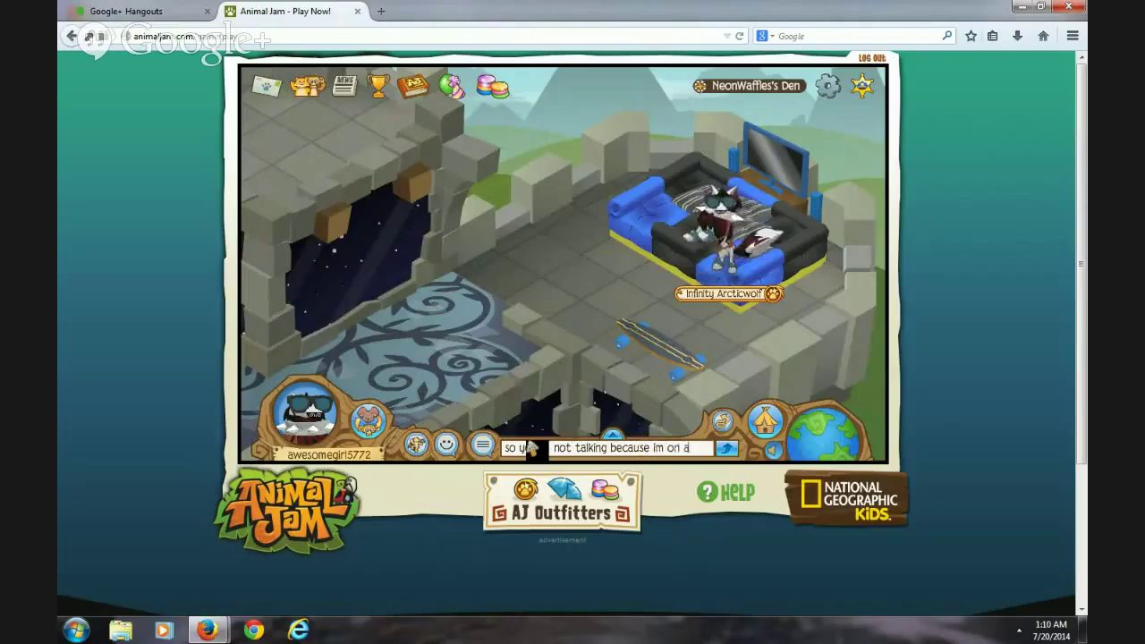
pyautogui.write('ktop')
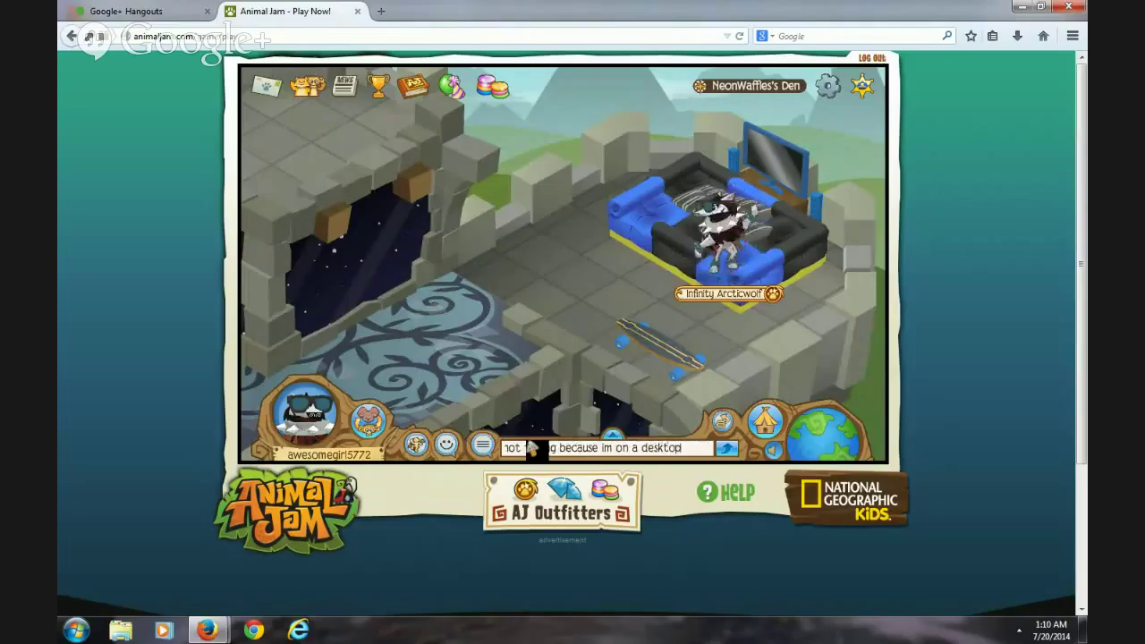
pyautogui.press('Return')
# Switch to Paint and brush the jagged black outline of the wolf's left ear on the blank canvas.
pyautogui.press('super')
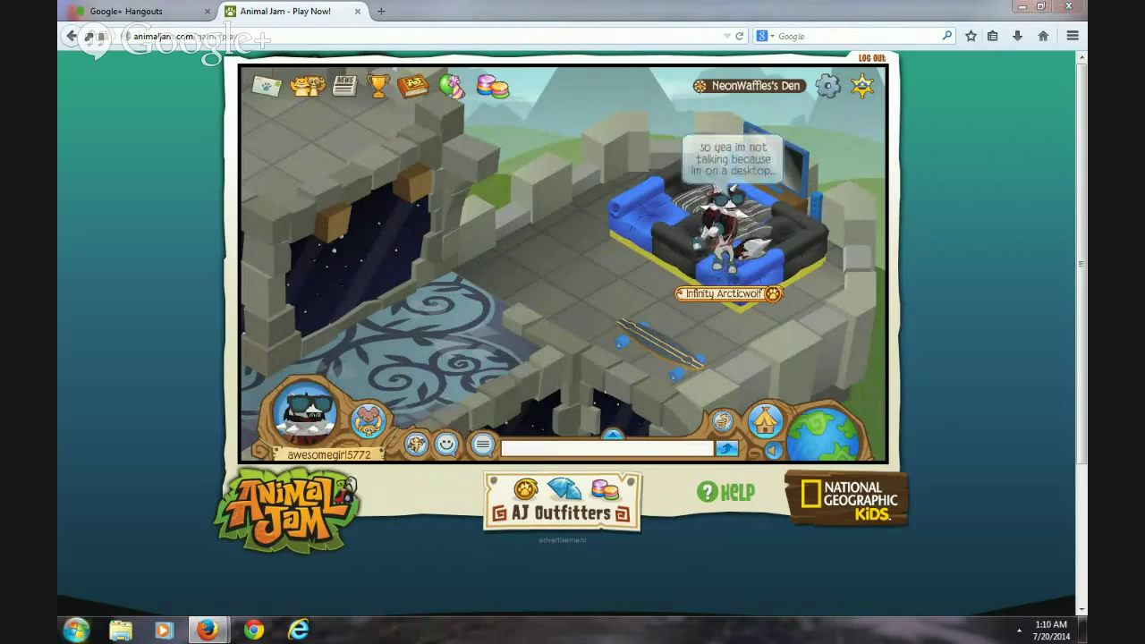
pyautogui.press('Escape')
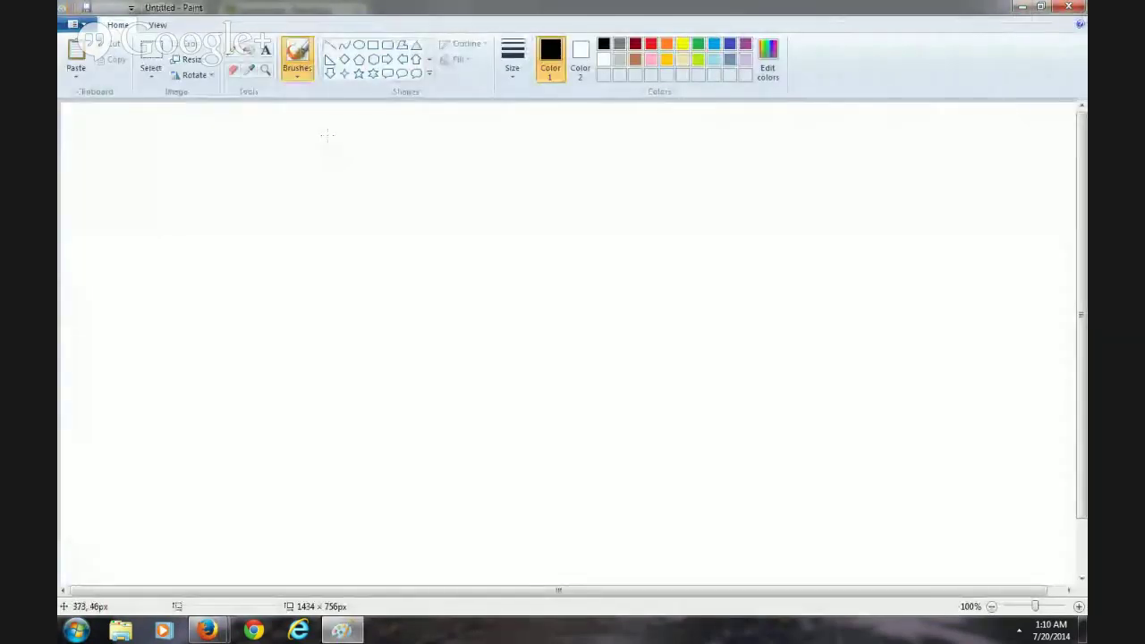
pyautogui.moveTo(385, 279)
pyautogui.mouseDown()
pyautogui.moveTo(391, 222)
pyautogui.moveTo(394, 237)
pyautogui.moveTo(410, 188)
pyautogui.moveTo(414, 215)
pyautogui.moveTo(445, 162)
pyautogui.mouseUp()
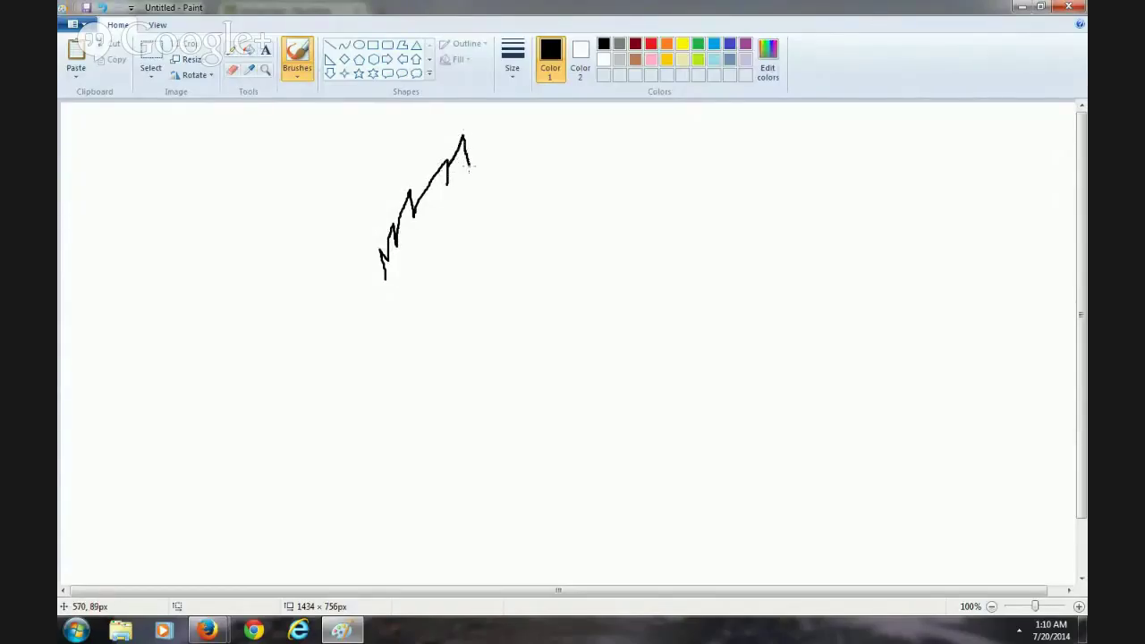
pyautogui.moveTo(467, 167); pyautogui.dragTo(478, 158)
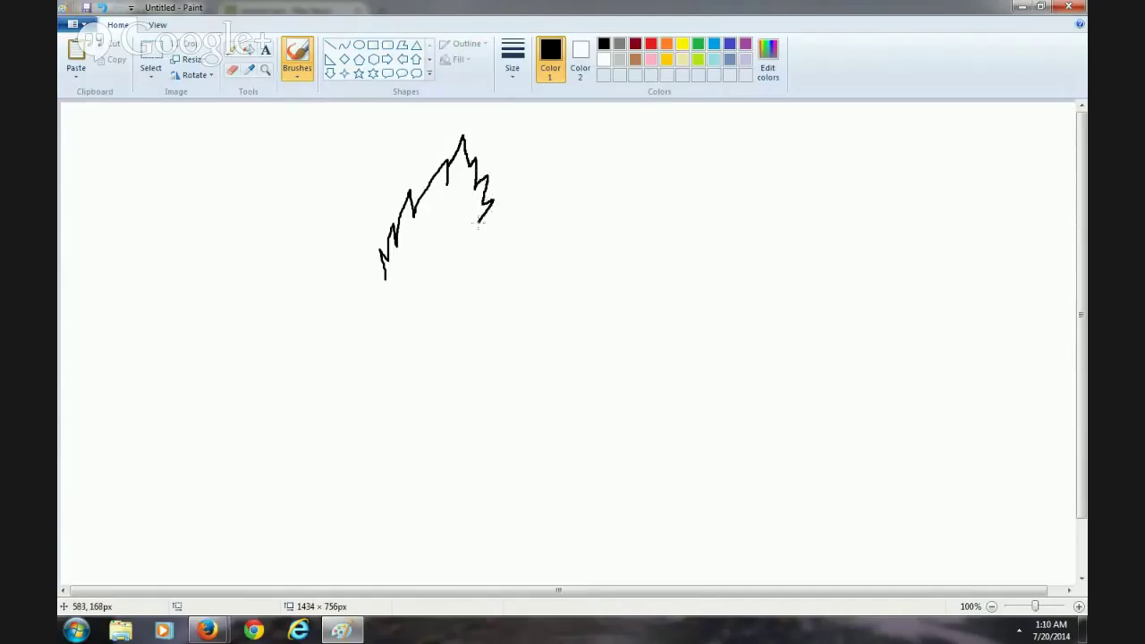
pyautogui.moveTo(491, 243); pyautogui.dragTo(501, 266)
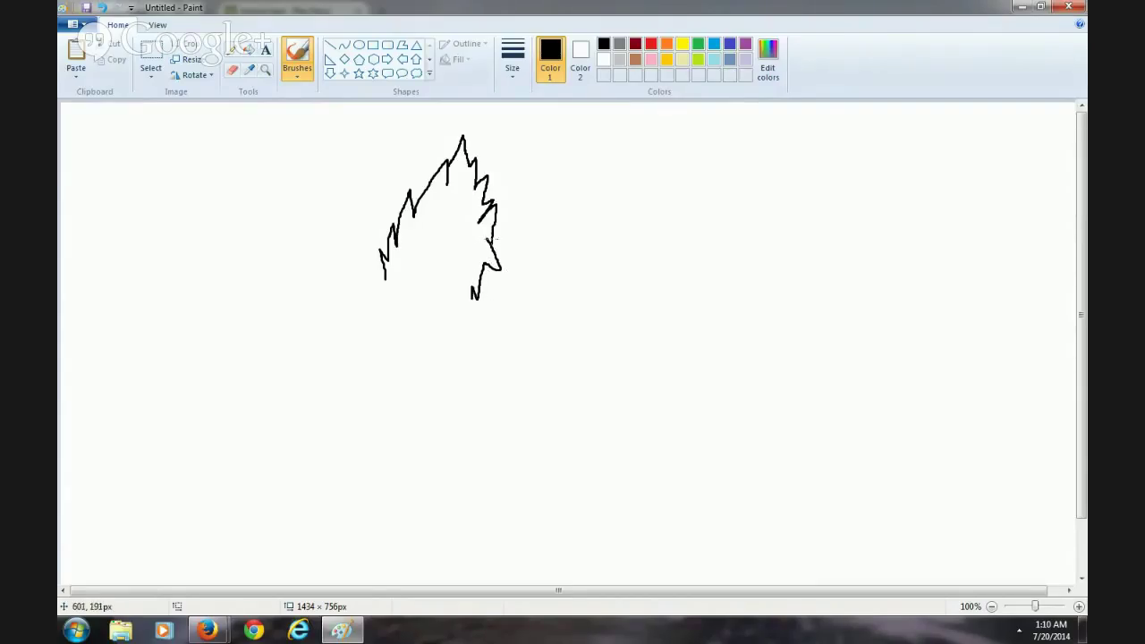
# Draw the top of the head with pointed fur tufts and add the jagged right ear in black.
pyautogui.moveTo(495, 239)
pyautogui.mouseDown()
pyautogui.moveTo(559, 199)
pyautogui.moveTo(666, 189)
pyautogui.moveTo(593, 207)
pyautogui.moveTo(803, 208)
pyautogui.moveTo(721, 213)
pyautogui.moveTo(897, 278)
pyautogui.moveTo(834, 268)
pyautogui.moveTo(879, 285)
pyautogui.moveTo(925, 342)
pyautogui.moveTo(860, 311)
pyautogui.mouseUp()
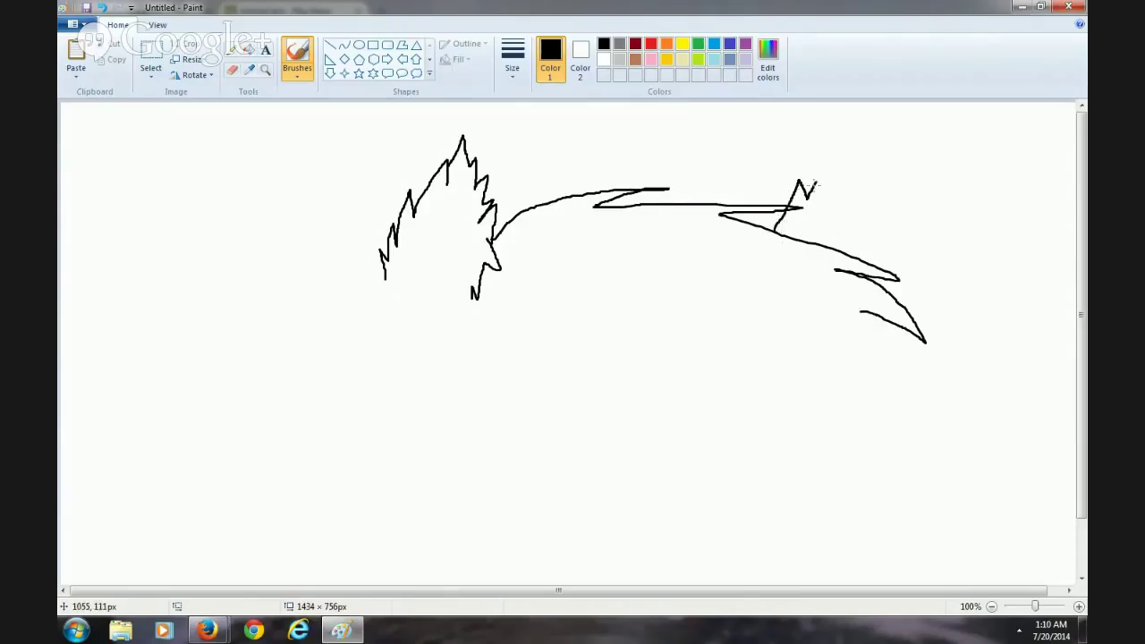
pyautogui.moveTo(833, 173)
pyautogui.mouseDown()
pyautogui.moveTo(862, 118)
pyautogui.moveTo(867, 132)
pyautogui.moveTo(877, 118)
pyautogui.moveTo(885, 153)
pyautogui.mouseUp()
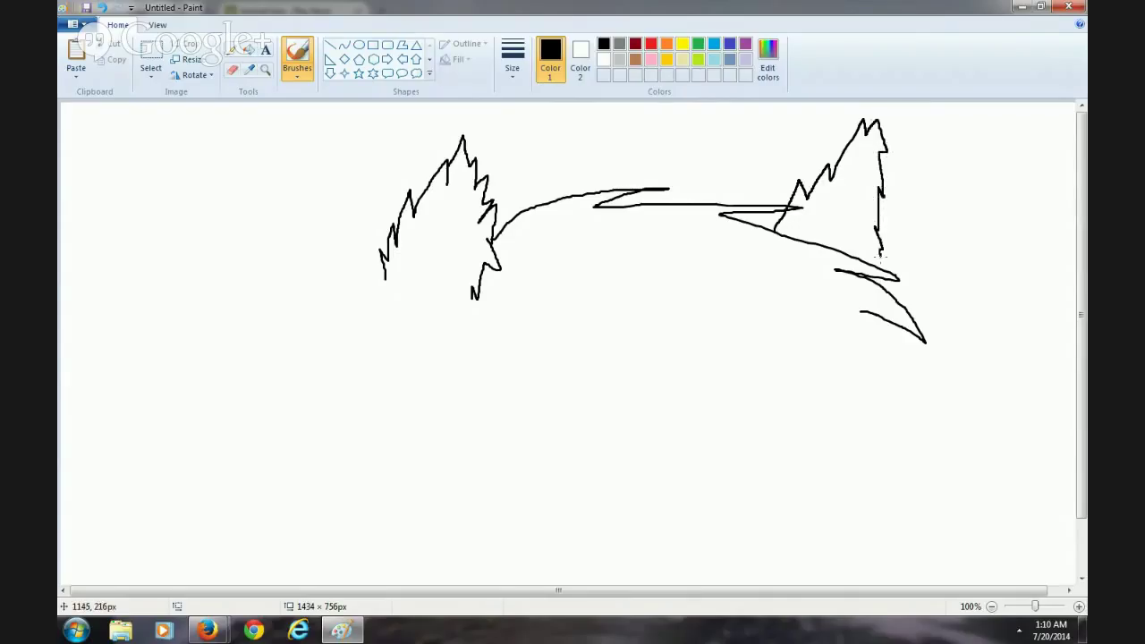
pyautogui.moveTo(880, 255); pyautogui.dragTo(884, 274)
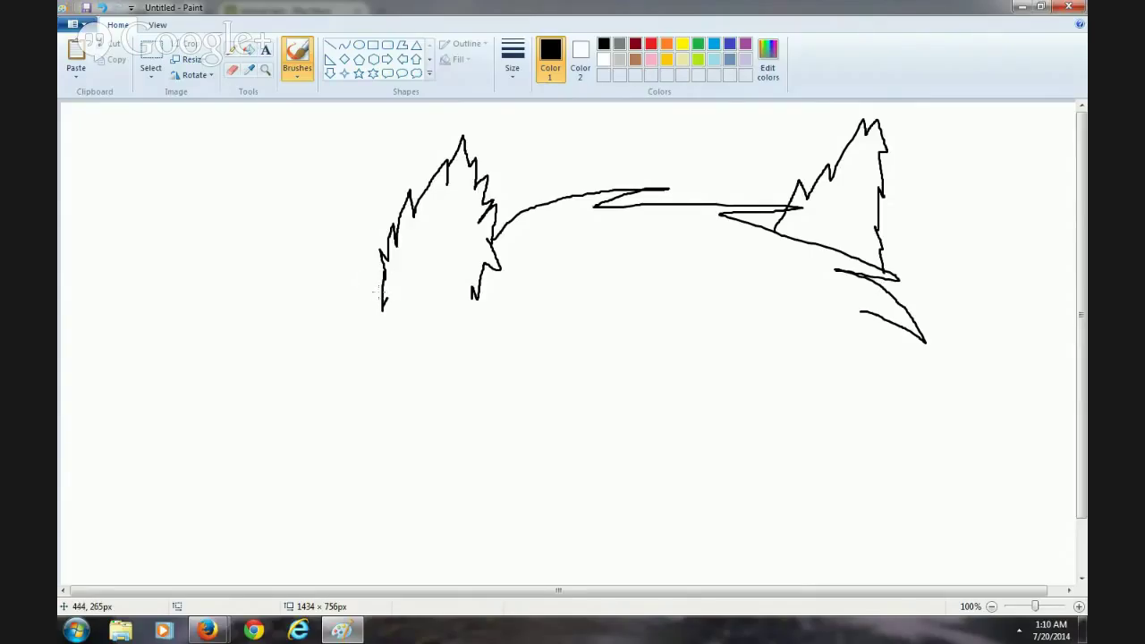
# Outline the furry left cheek, the chin and the right cheek with jagged black strokes to close the head shape.
pyautogui.moveTo(379, 293); pyautogui.dragTo(360, 342)
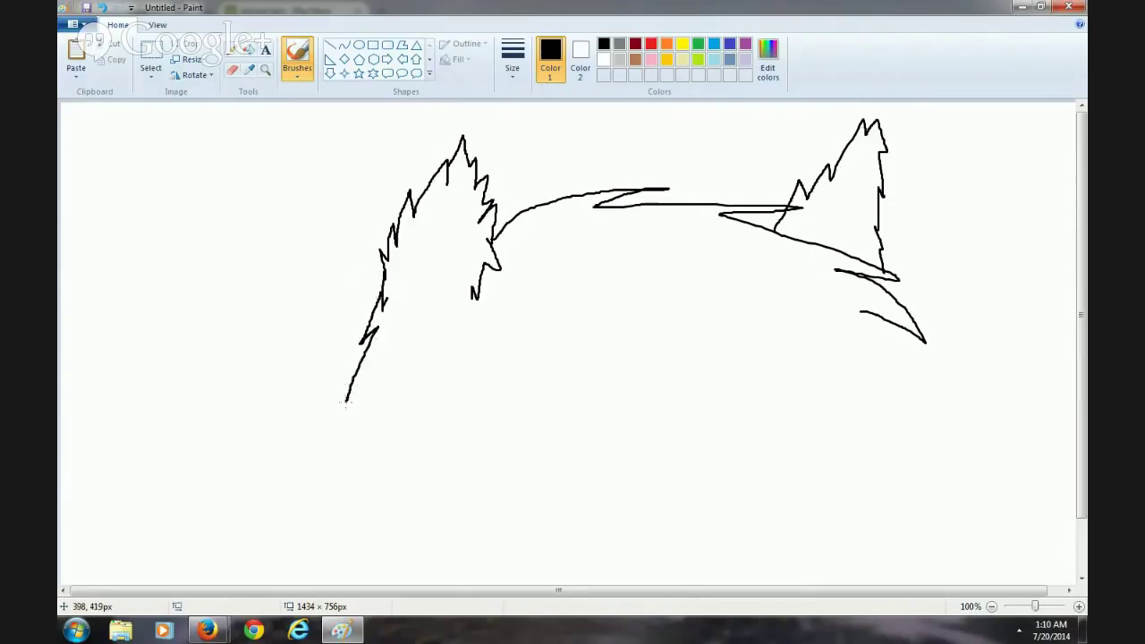
pyautogui.moveTo(347, 403)
pyautogui.mouseDown()
pyautogui.moveTo(373, 367)
pyautogui.moveTo(340, 452)
pyautogui.moveTo(355, 428)
pyautogui.moveTo(365, 465)
pyautogui.mouseUp()
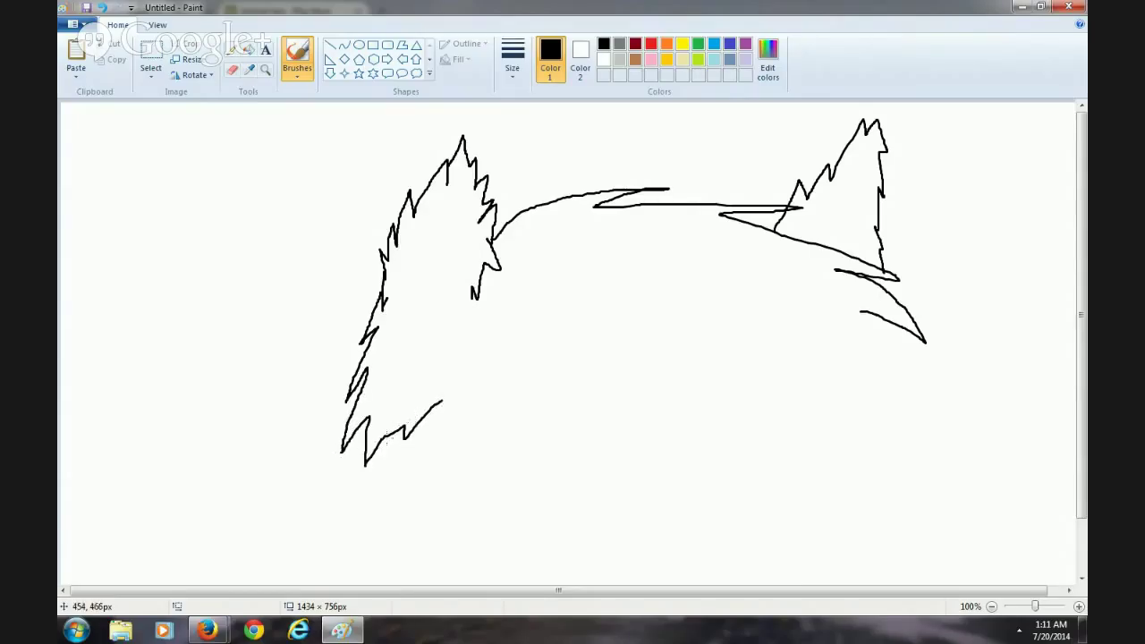
pyautogui.moveTo(389, 475)
pyautogui.mouseDown()
pyautogui.moveTo(416, 511)
pyautogui.moveTo(416, 495)
pyautogui.moveTo(483, 536)
pyautogui.moveTo(486, 526)
pyautogui.moveTo(595, 543)
pyautogui.moveTo(586, 536)
pyautogui.moveTo(757, 532)
pyautogui.moveTo(747, 527)
pyautogui.moveTo(827, 504)
pyautogui.mouseUp()
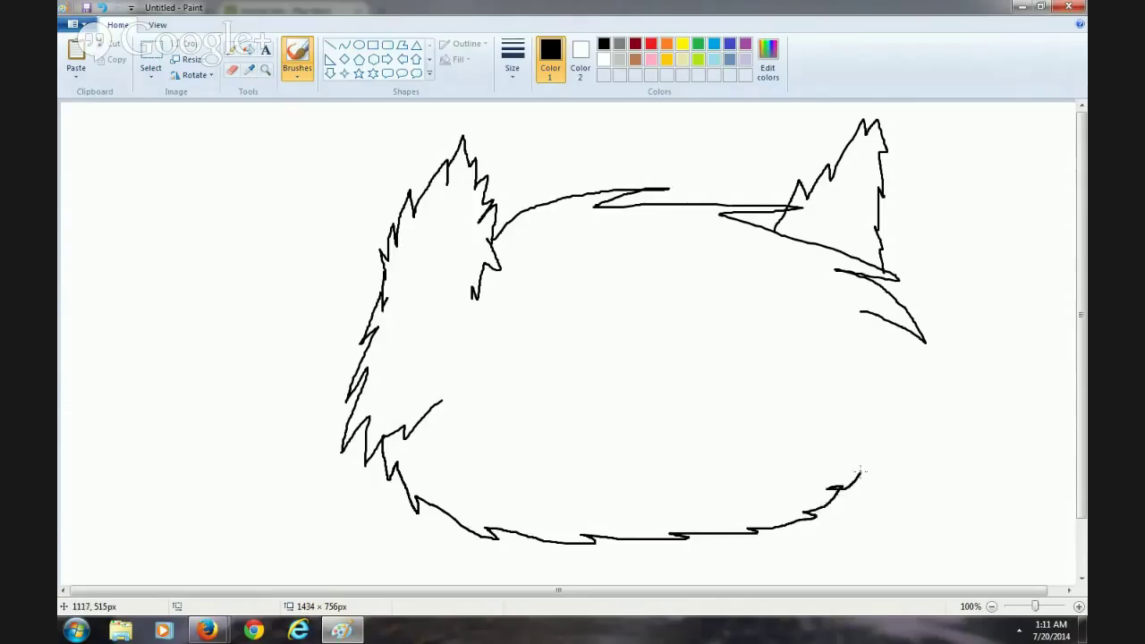
pyautogui.moveTo(864, 462)
pyautogui.mouseDown()
pyautogui.moveTo(887, 421)
pyautogui.moveTo(874, 426)
pyautogui.moveTo(937, 378)
pyautogui.moveTo(916, 376)
pyautogui.moveTo(938, 336)
pyautogui.mouseUp()
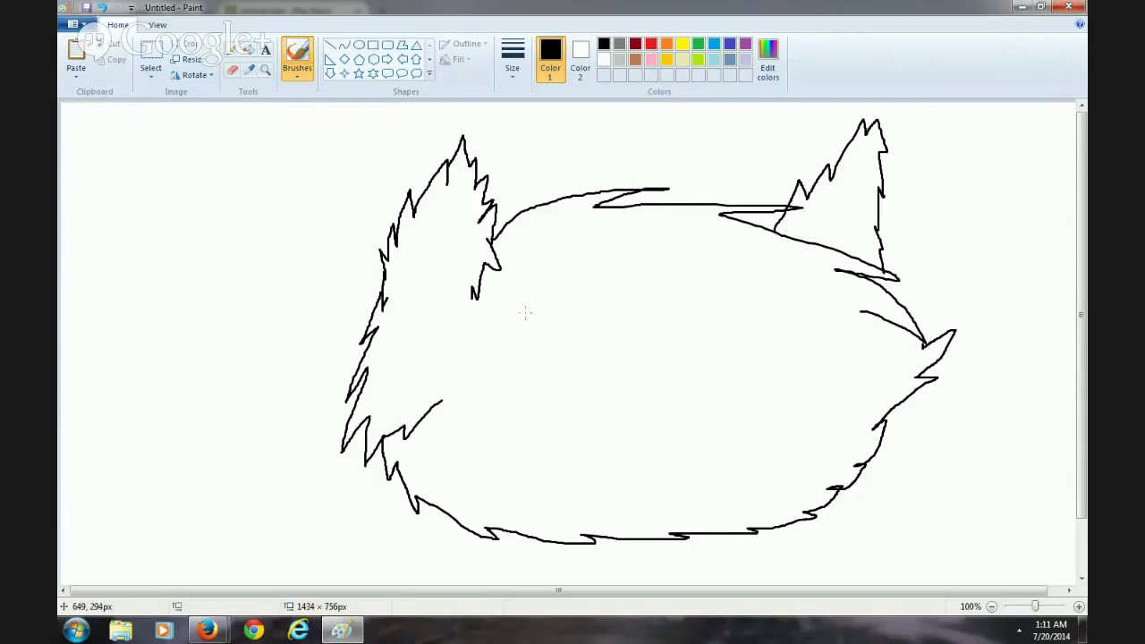
# Outline the left eye in black with a curved upper lid, slanted inner side and rounded lower edge.
pyautogui.moveTo(524, 313)
pyautogui.mouseDown()
pyautogui.moveTo(554, 295)
pyautogui.moveTo(639, 287)
pyautogui.mouseUp()
pyautogui.moveTo(572, 378); pyautogui.dragTo(636, 338)
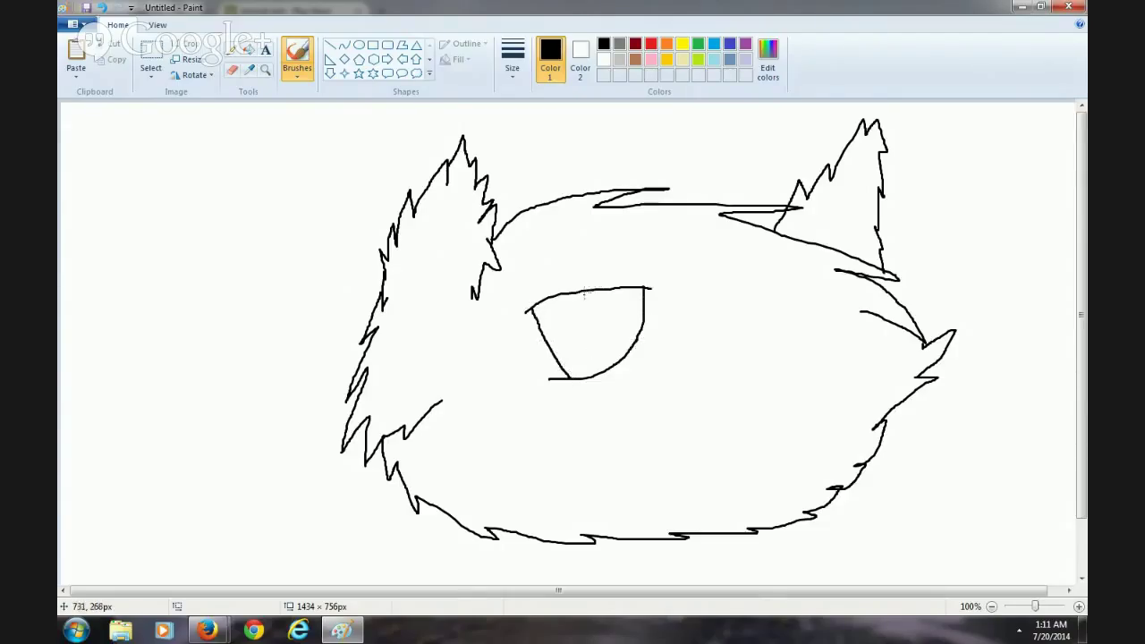
# With the eye enlarged to 400%, mix a turquoise drawing colour with hue 124, saturation 168 and luminosity 155.
pyautogui.click(266, 70)
pyautogui.click(602, 321)
pyautogui.click(554, 394)
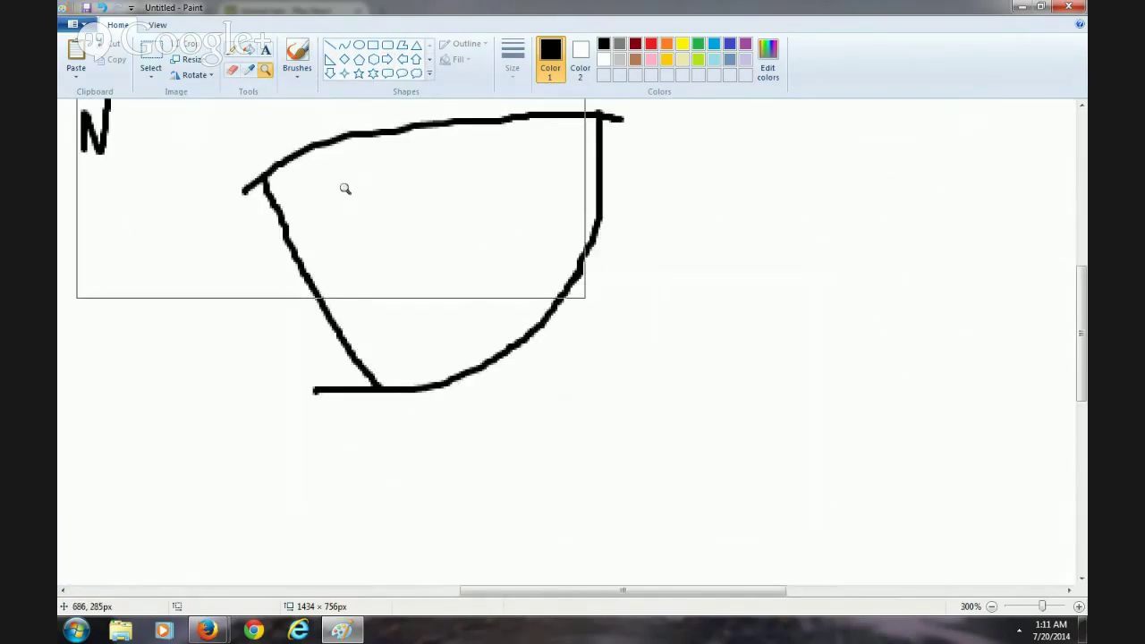
pyautogui.click(345, 189)
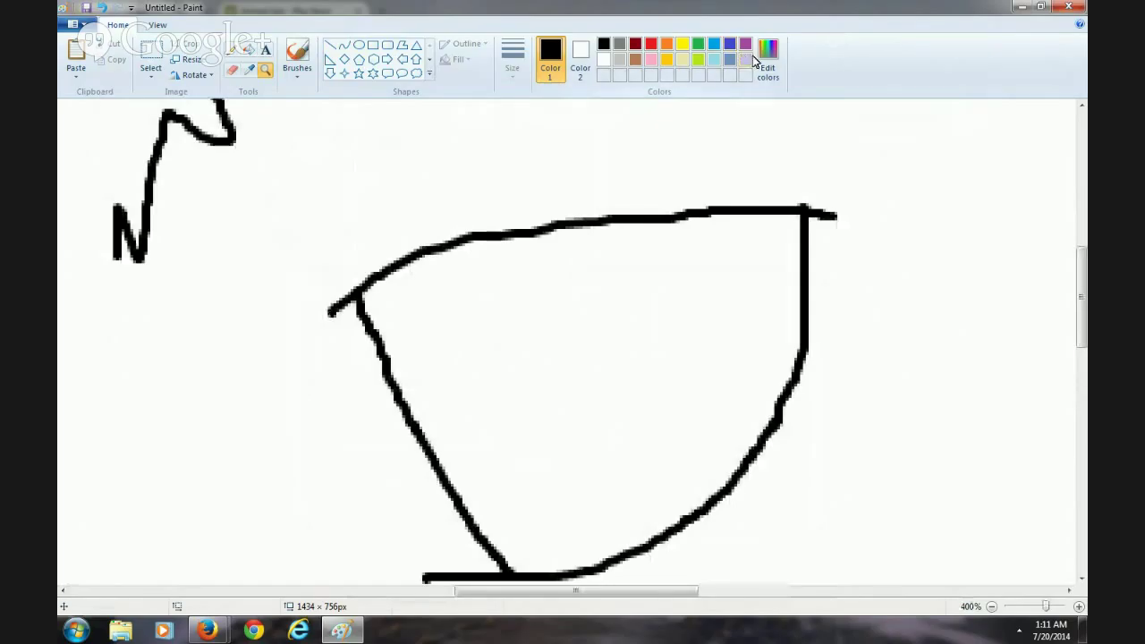
pyautogui.click(764, 61)
pyautogui.click(642, 255)
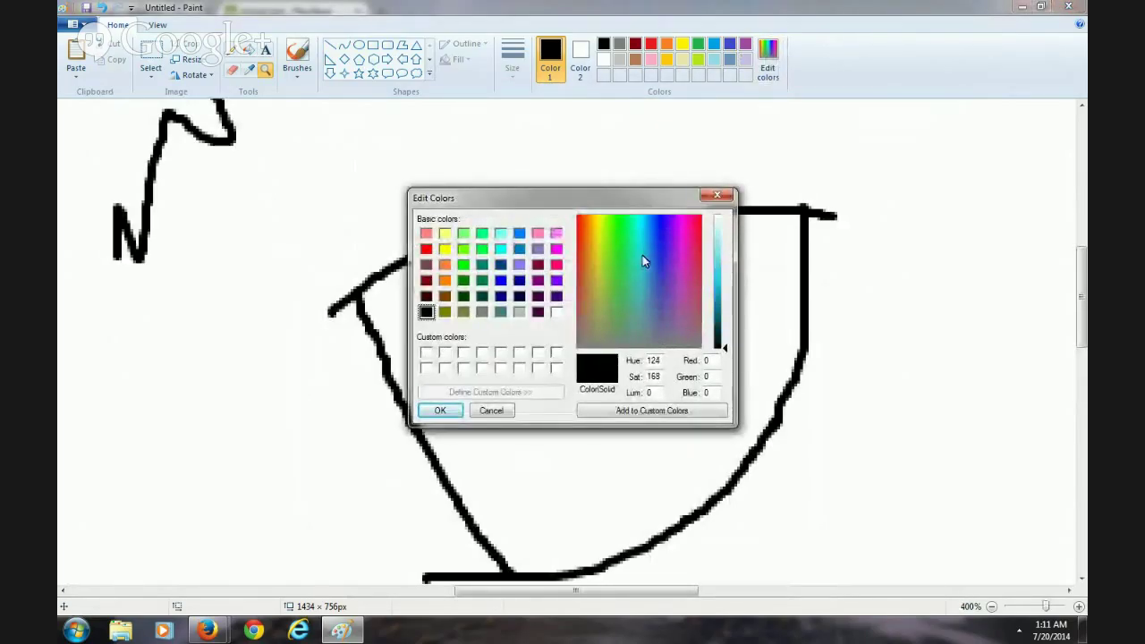
pyautogui.click(717, 262)
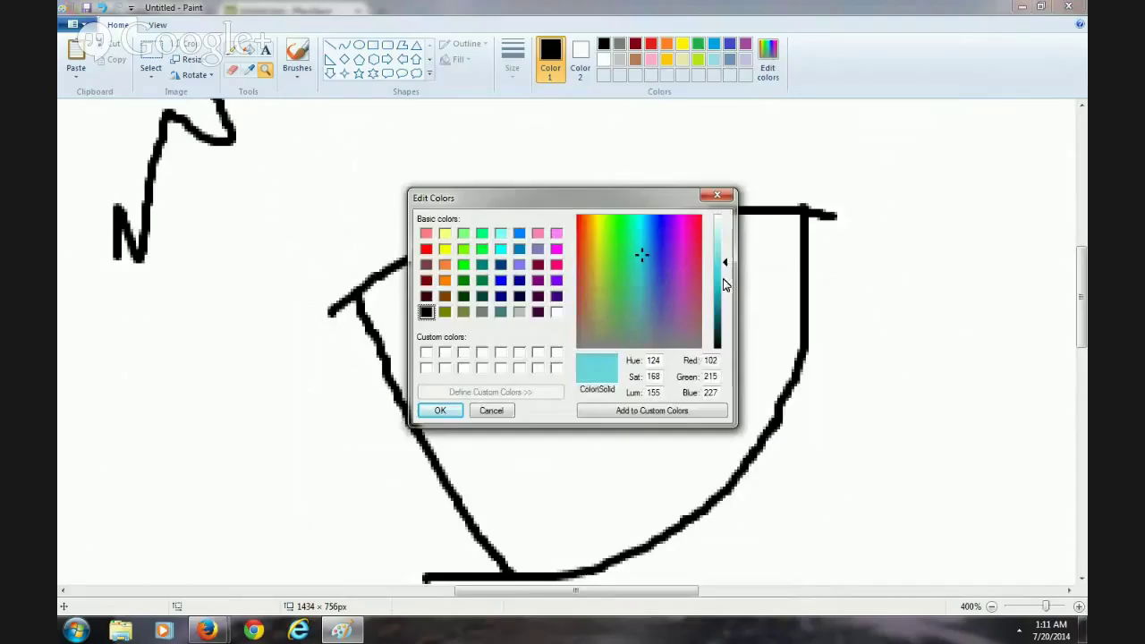
pyautogui.click(439, 409)
# Paint curved turquoise strokes across the upper part of the eye with a calligraphy brush.
pyautogui.click(232, 50)
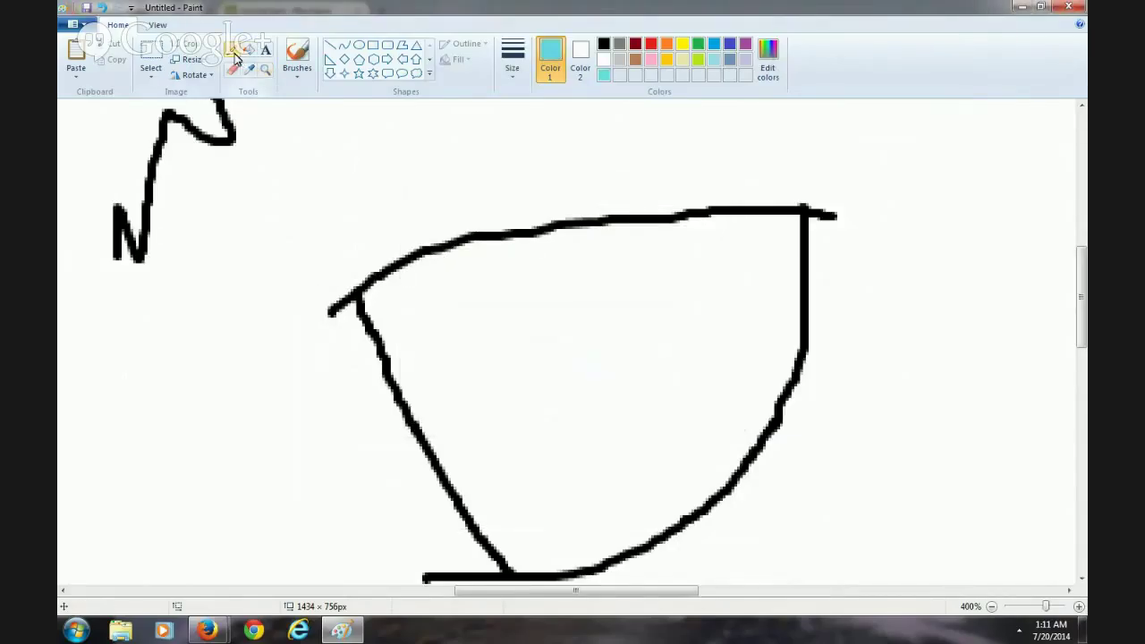
pyautogui.click(306, 53)
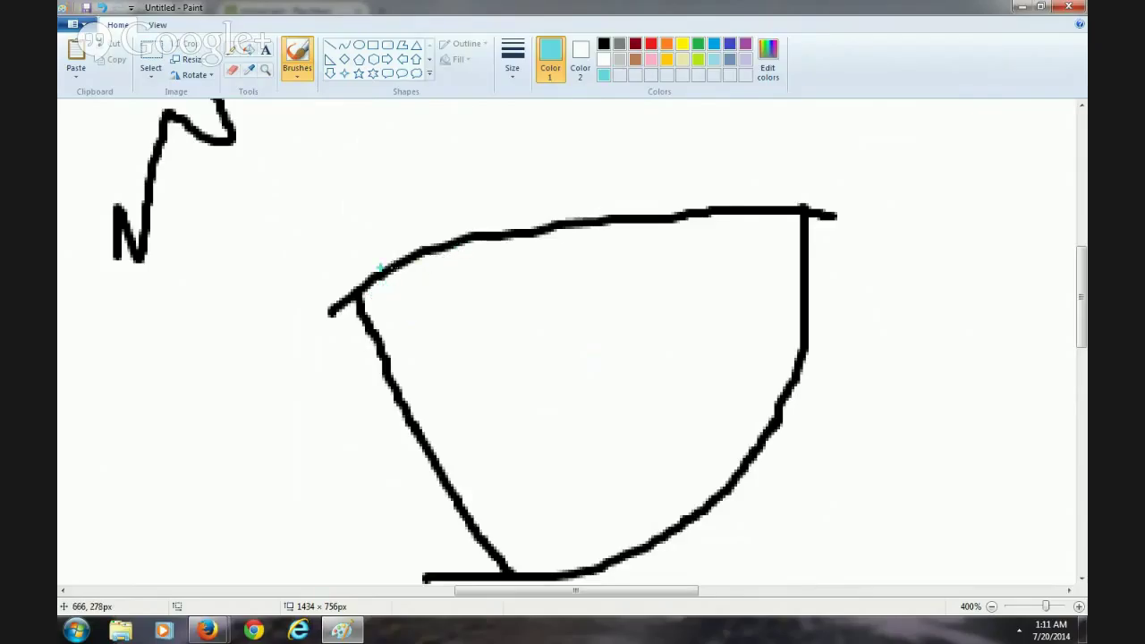
pyautogui.click(297, 76)
pyautogui.click(301, 95)
pyautogui.moveTo(480, 248)
pyautogui.mouseDown()
pyautogui.moveTo(386, 284)
pyautogui.moveTo(372, 306)
pyautogui.mouseUp()
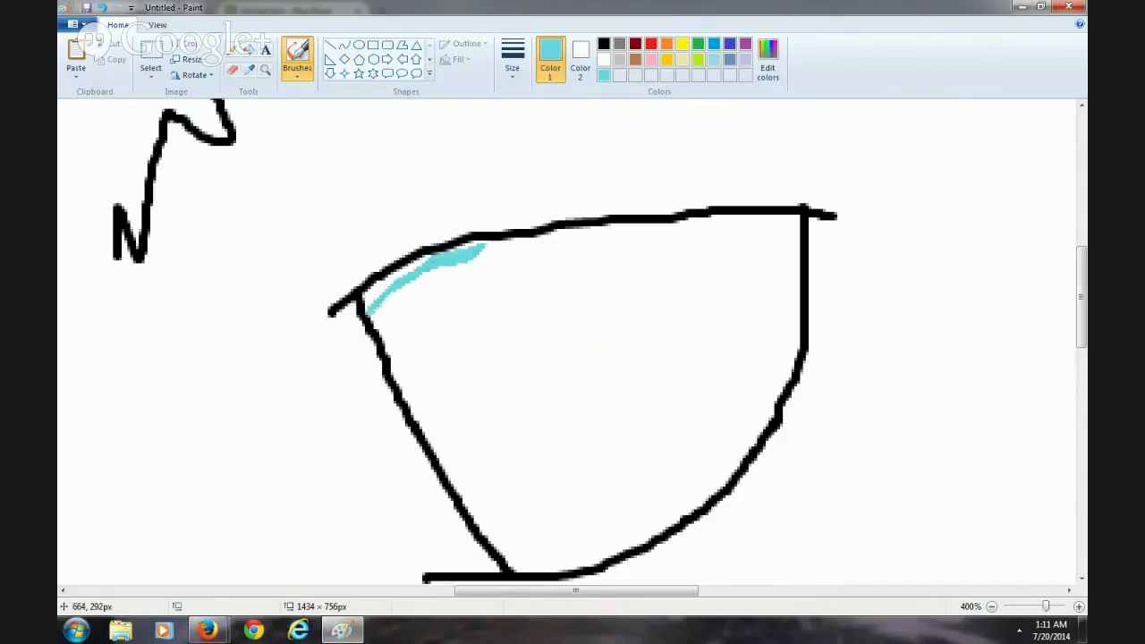
pyautogui.click(387, 315)
pyautogui.moveTo(380, 317)
pyautogui.mouseDown()
pyautogui.moveTo(568, 267)
pyautogui.moveTo(654, 224)
pyautogui.moveTo(589, 305)
pyautogui.moveTo(395, 386)
pyautogui.moveTo(417, 391)
pyautogui.moveTo(655, 319)
pyautogui.moveTo(702, 231)
pyautogui.mouseUp()
# Erase all the turquoise strokes inside the eye.
pyautogui.click(231, 68)
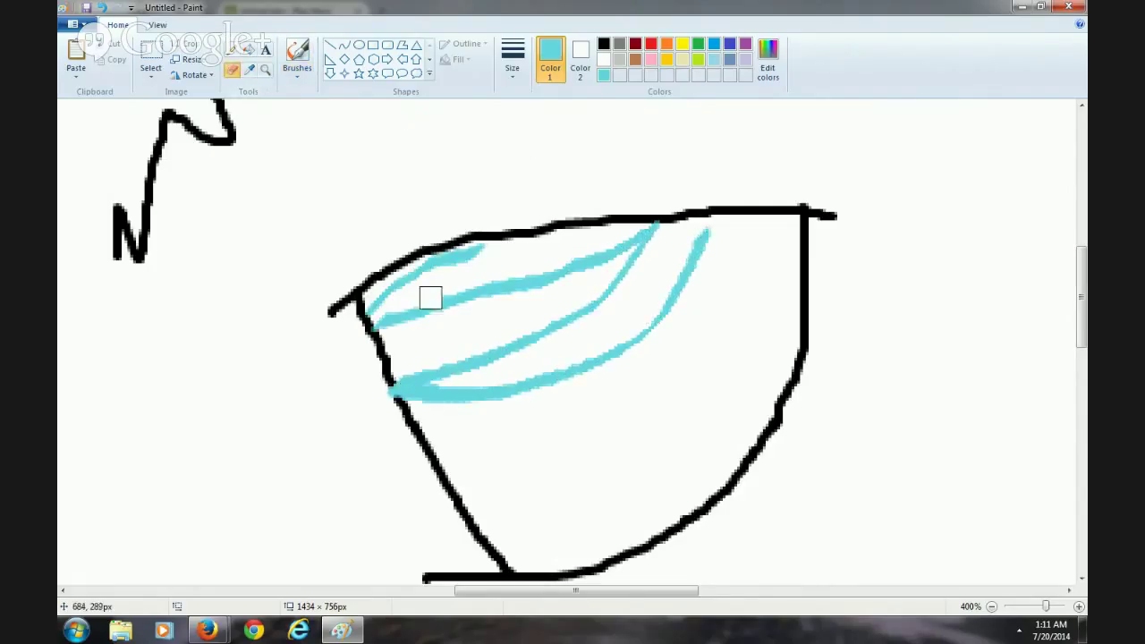
pyautogui.moveTo(480, 255)
pyautogui.mouseDown()
pyautogui.moveTo(427, 266)
pyautogui.moveTo(376, 298)
pyautogui.mouseUp()
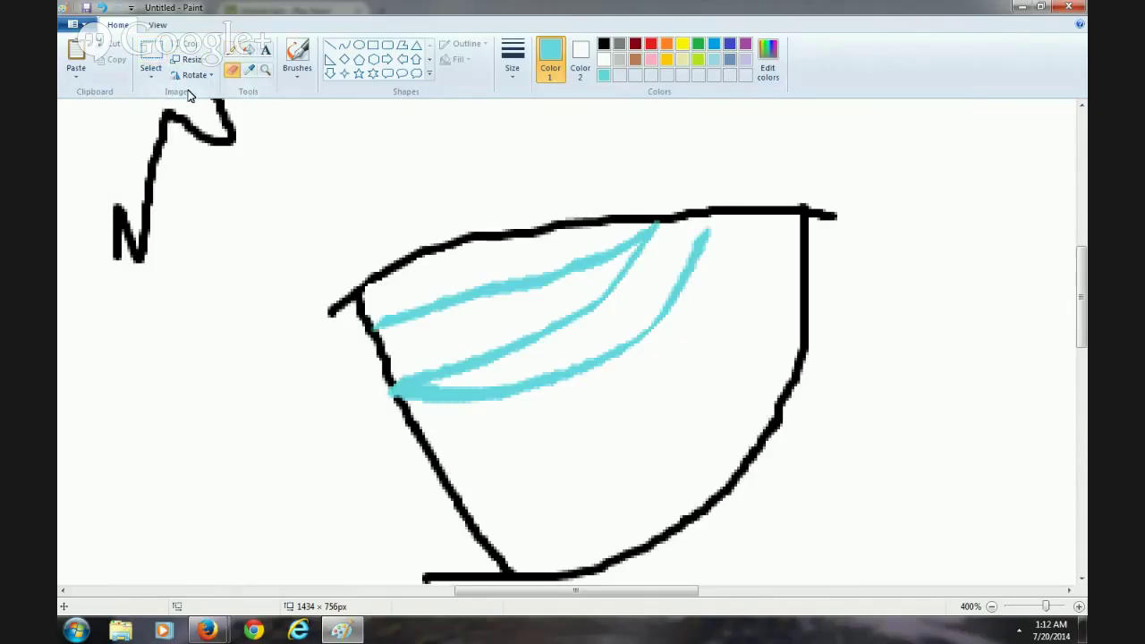
pyautogui.moveTo(646, 242)
pyautogui.mouseDown()
pyautogui.moveTo(654, 233)
pyautogui.moveTo(387, 315)
pyautogui.mouseUp()
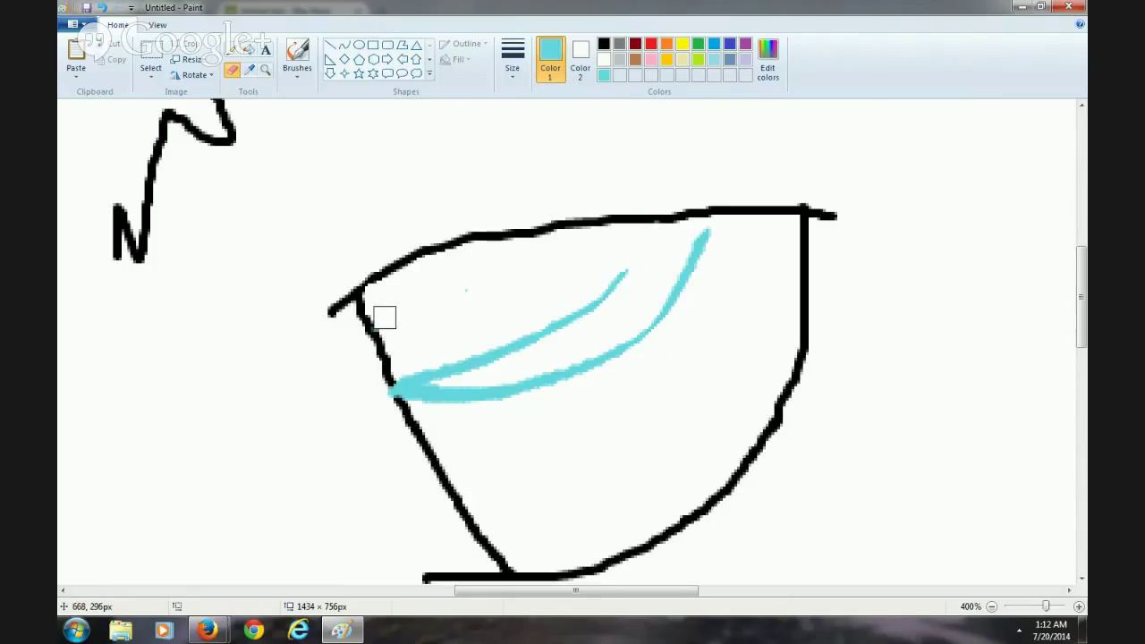
pyautogui.click(475, 294)
pyautogui.moveTo(413, 372)
pyautogui.mouseDown()
pyautogui.moveTo(447, 377)
pyautogui.moveTo(490, 351)
pyautogui.moveTo(445, 383)
pyautogui.moveTo(415, 385)
pyautogui.mouseUp()
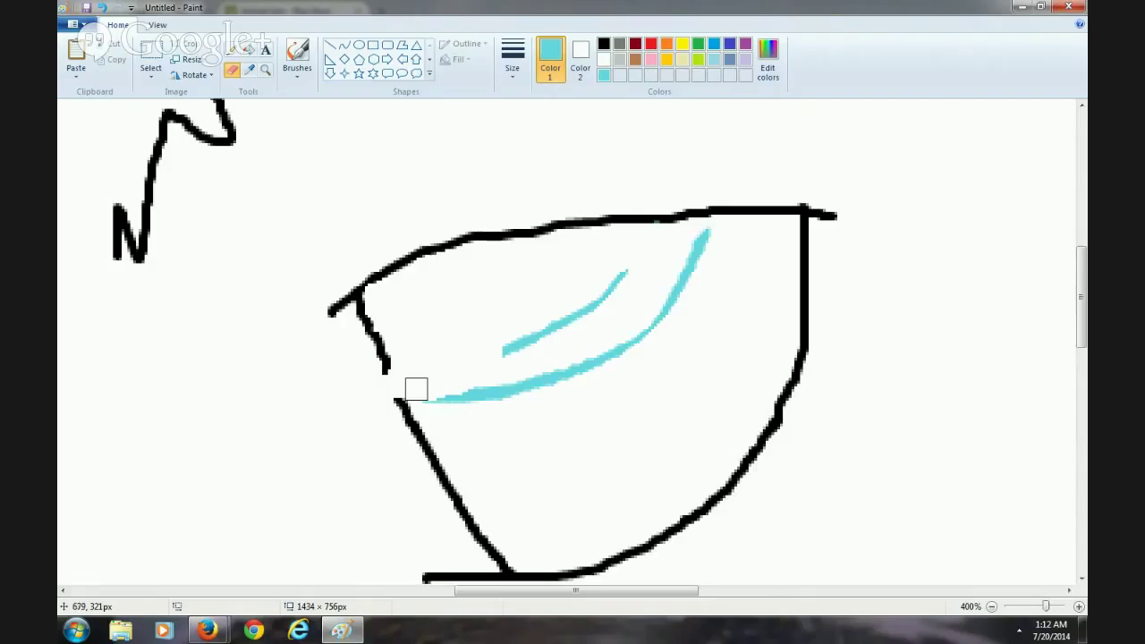
pyautogui.moveTo(449, 365)
pyautogui.mouseDown()
pyautogui.moveTo(445, 424)
pyautogui.moveTo(545, 363)
pyautogui.moveTo(648, 258)
pyautogui.moveTo(442, 388)
pyautogui.moveTo(576, 360)
pyautogui.moveTo(481, 403)
pyautogui.moveTo(616, 316)
pyautogui.moveTo(702, 234)
pyautogui.moveTo(570, 385)
pyautogui.moveTo(679, 300)
pyautogui.mouseUp()
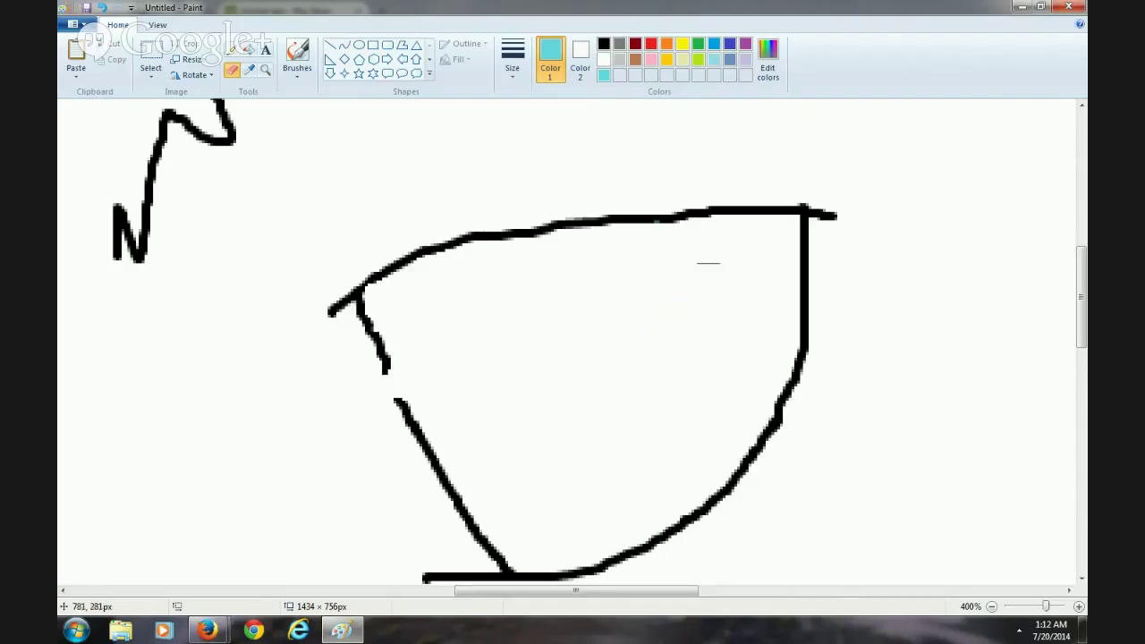
# Redraw the missing piece of the eye's left outline in black with the regular brush.
pyautogui.click(297, 73)
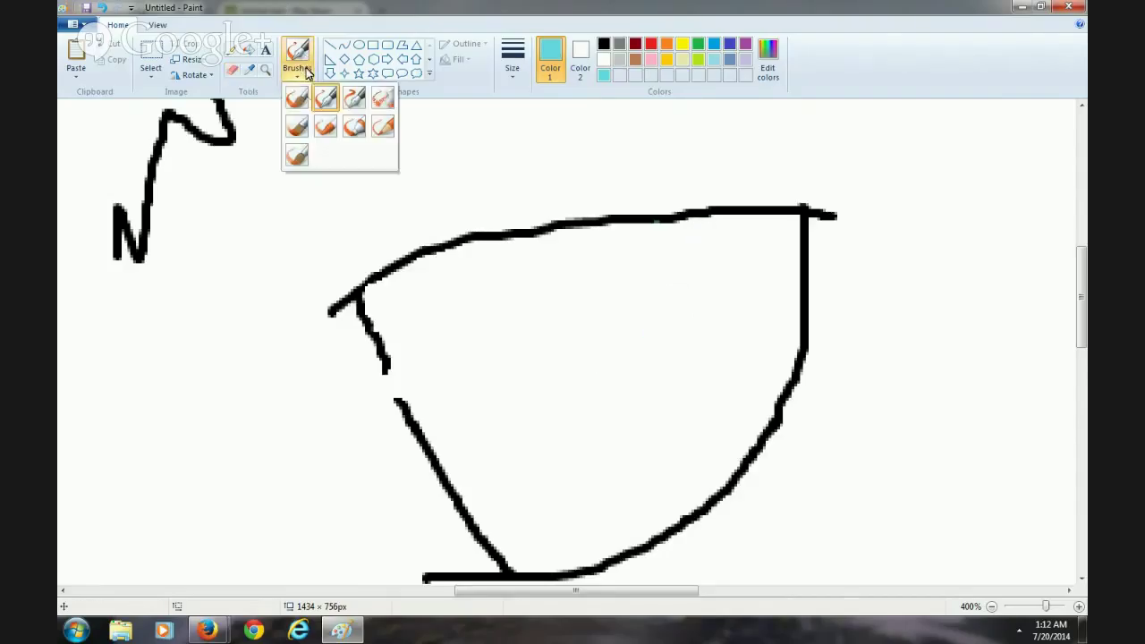
pyautogui.click(302, 96)
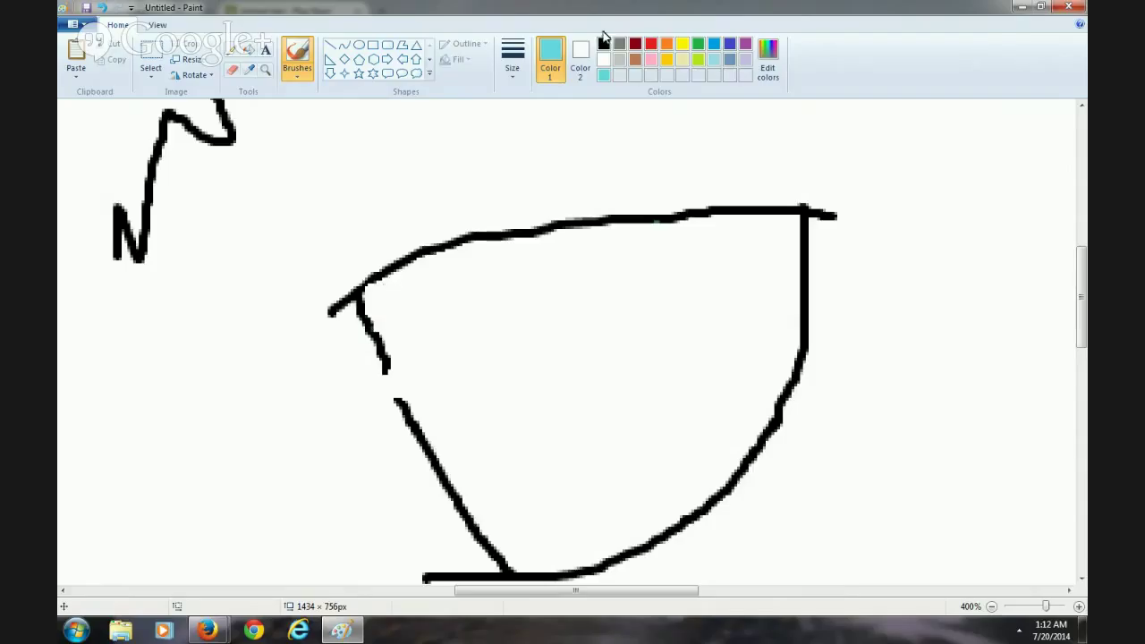
pyautogui.click(604, 43)
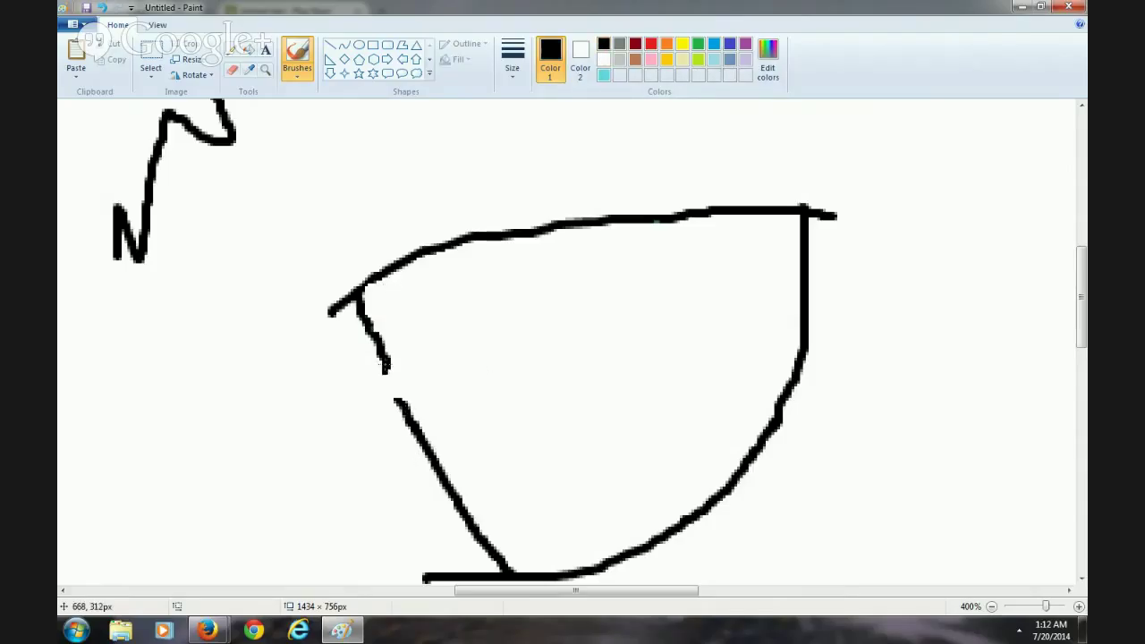
pyautogui.moveTo(386, 367); pyautogui.dragTo(402, 403)
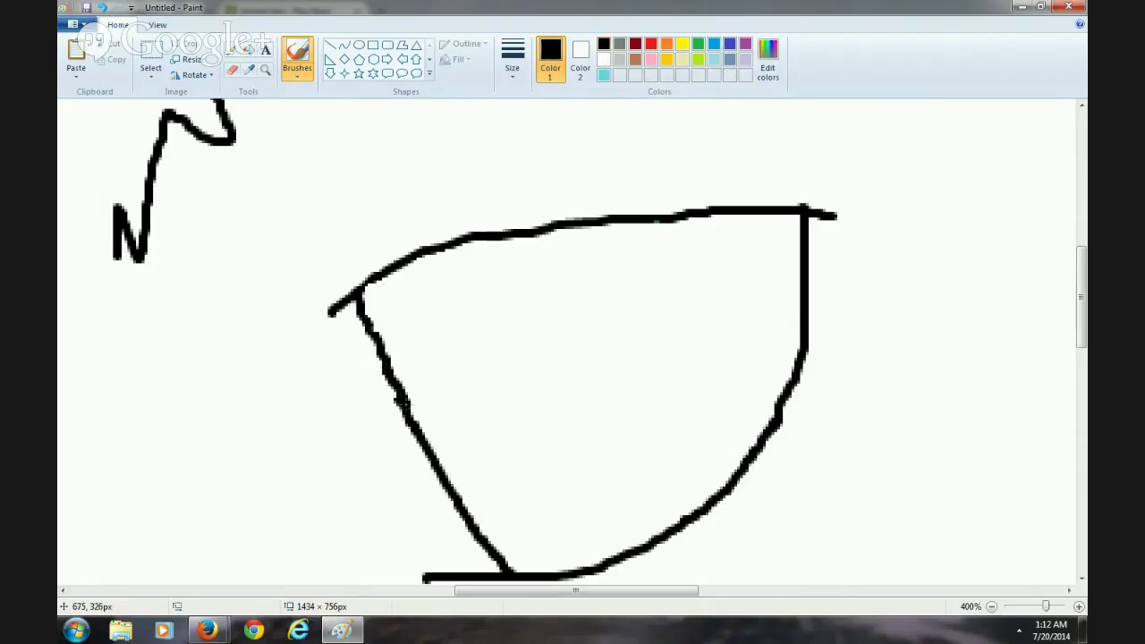
# Select the pencil and mix a blue-violet drawing colour with hue 163, saturation 222 and luminosity 142.
pyautogui.click(232, 49)
pyautogui.click(771, 71)
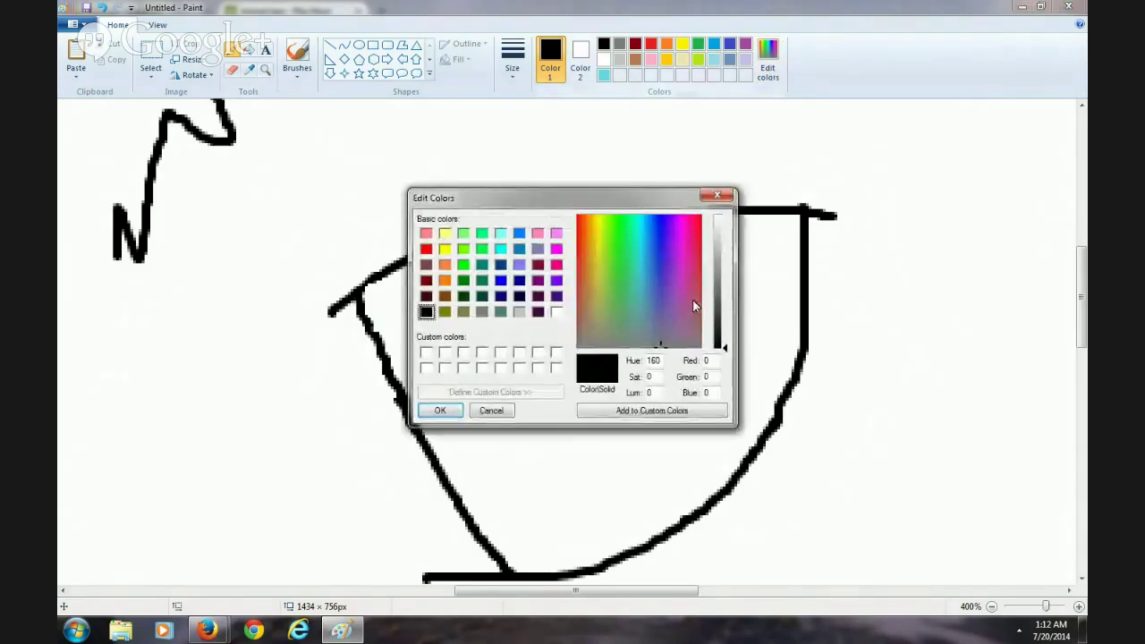
pyautogui.click(663, 254)
pyautogui.click(654, 280)
pyautogui.click(654, 252)
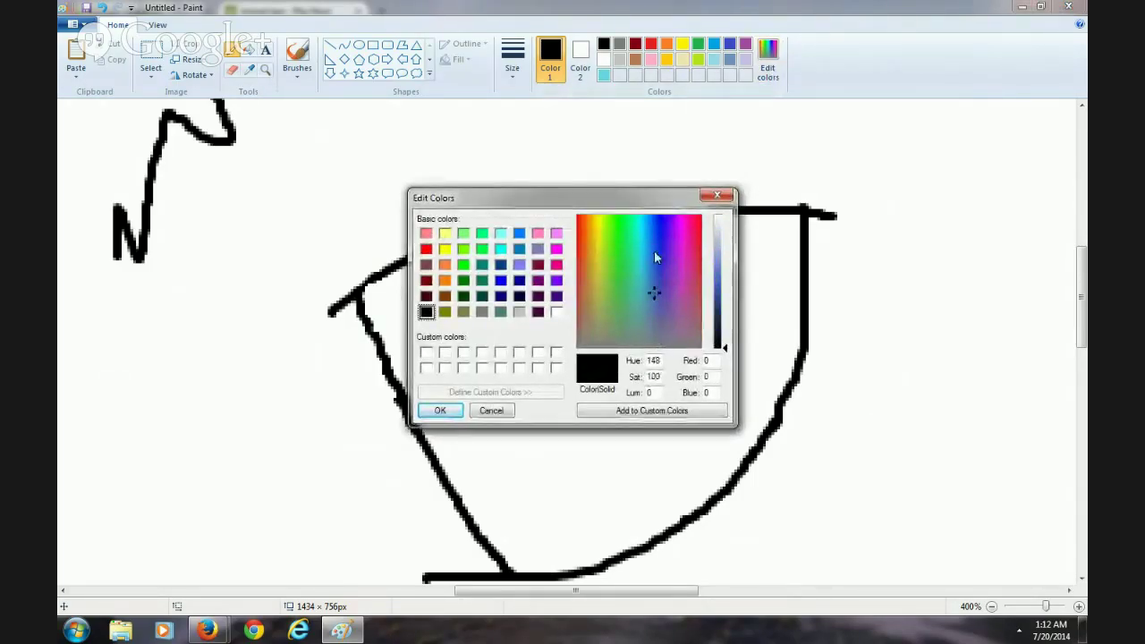
pyautogui.click(662, 223)
pyautogui.moveTo(718, 290); pyautogui.dragTo(721, 269)
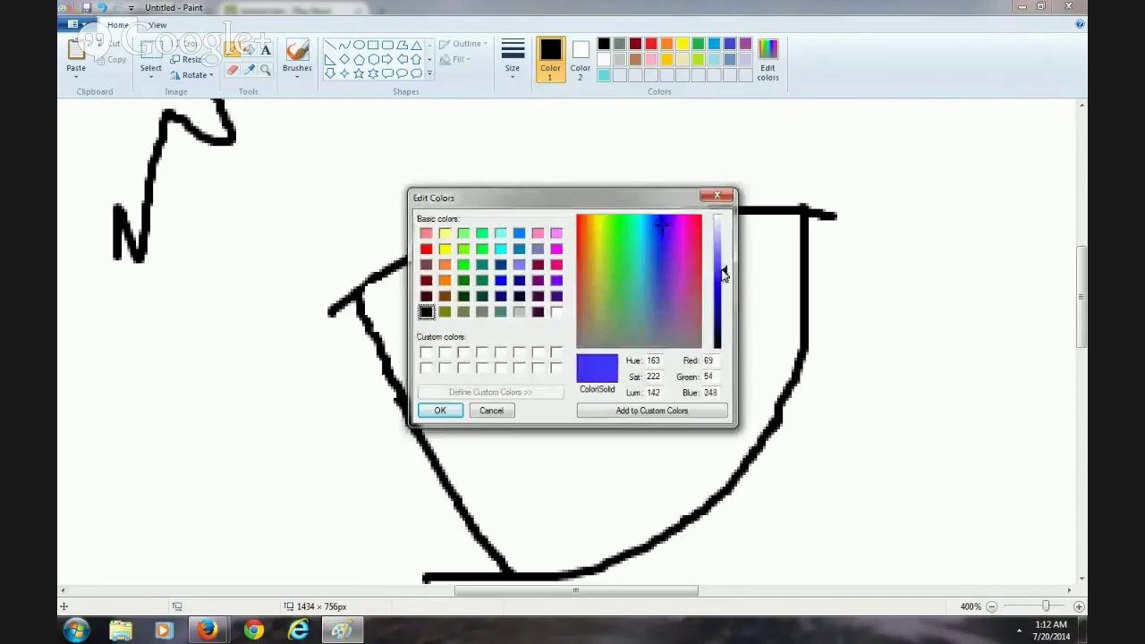
pyautogui.click(438, 411)
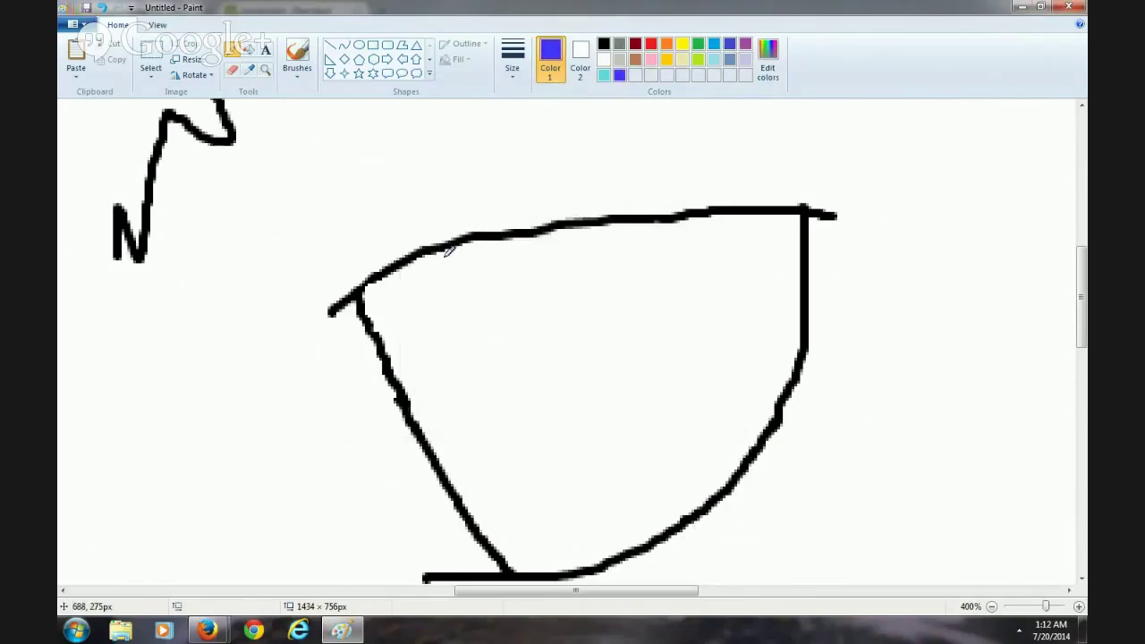
# Scribble blue-violet pencil strokes across the upper part of the eye and check them against the whole head at 50%.
pyautogui.moveTo(481, 245)
pyautogui.mouseDown()
pyautogui.moveTo(363, 289)
pyautogui.moveTo(472, 283)
pyautogui.moveTo(614, 233)
pyautogui.moveTo(387, 360)
pyautogui.moveTo(619, 277)
pyautogui.moveTo(404, 364)
pyautogui.moveTo(479, 319)
pyautogui.moveTo(407, 317)
pyautogui.moveTo(584, 256)
pyautogui.moveTo(652, 245)
pyautogui.moveTo(697, 259)
pyautogui.moveTo(597, 259)
pyautogui.moveTo(565, 281)
pyautogui.moveTo(581, 293)
pyautogui.moveTo(574, 325)
pyautogui.moveTo(426, 346)
pyautogui.moveTo(520, 380)
pyautogui.moveTo(711, 282)
pyautogui.moveTo(764, 283)
pyautogui.moveTo(728, 282)
pyautogui.mouseUp()
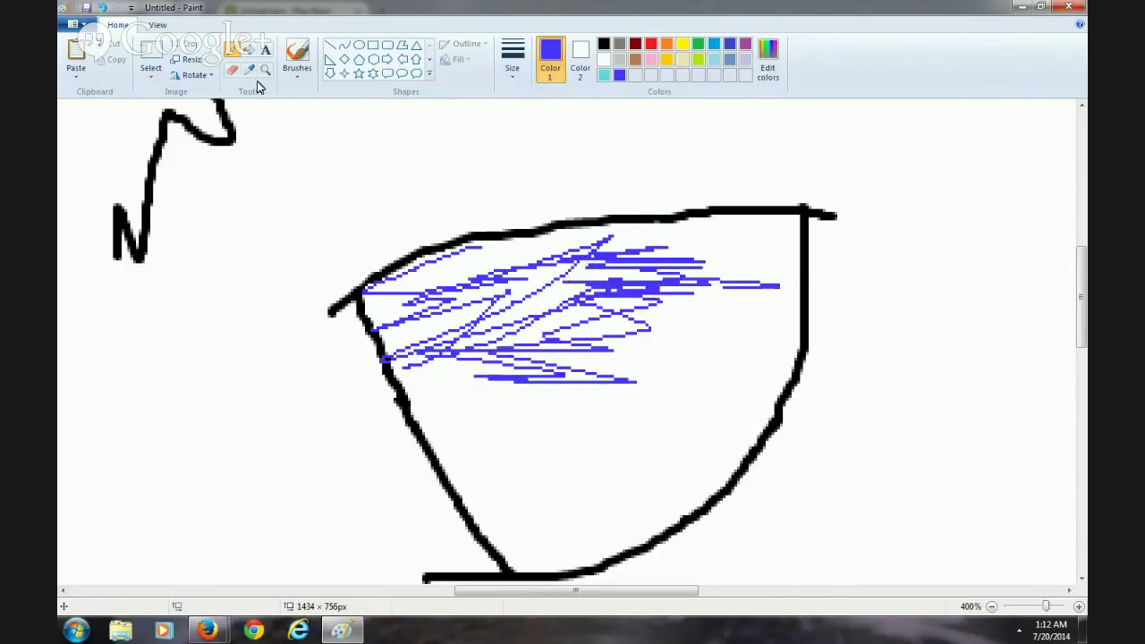
pyautogui.click(992, 607)
pyautogui.click(992, 606)
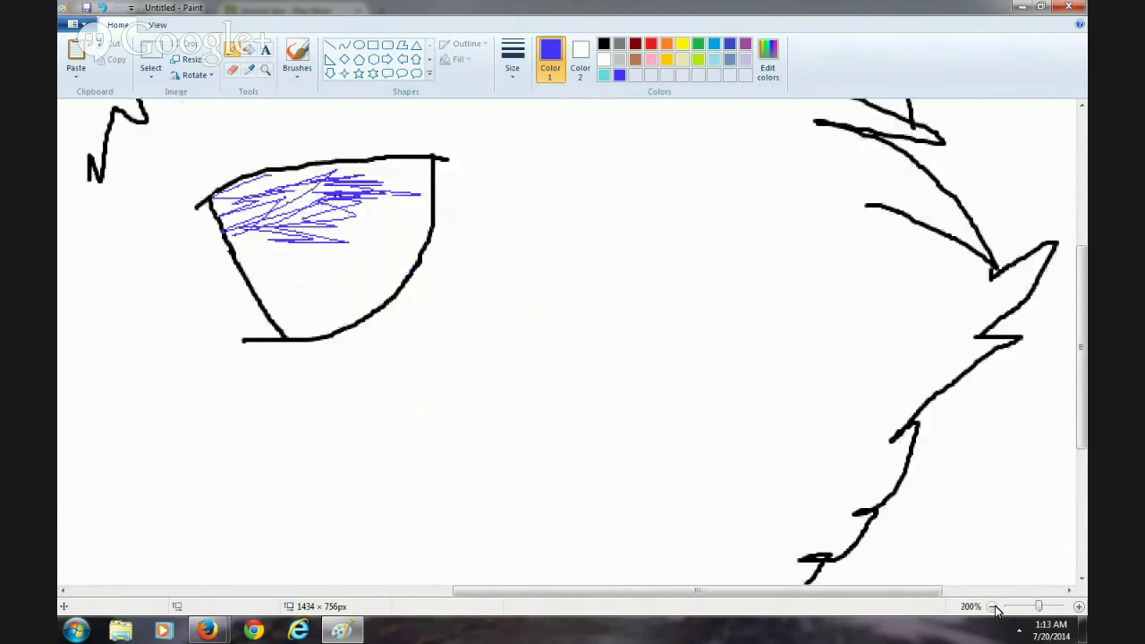
pyautogui.click(992, 606)
pyautogui.click(993, 606)
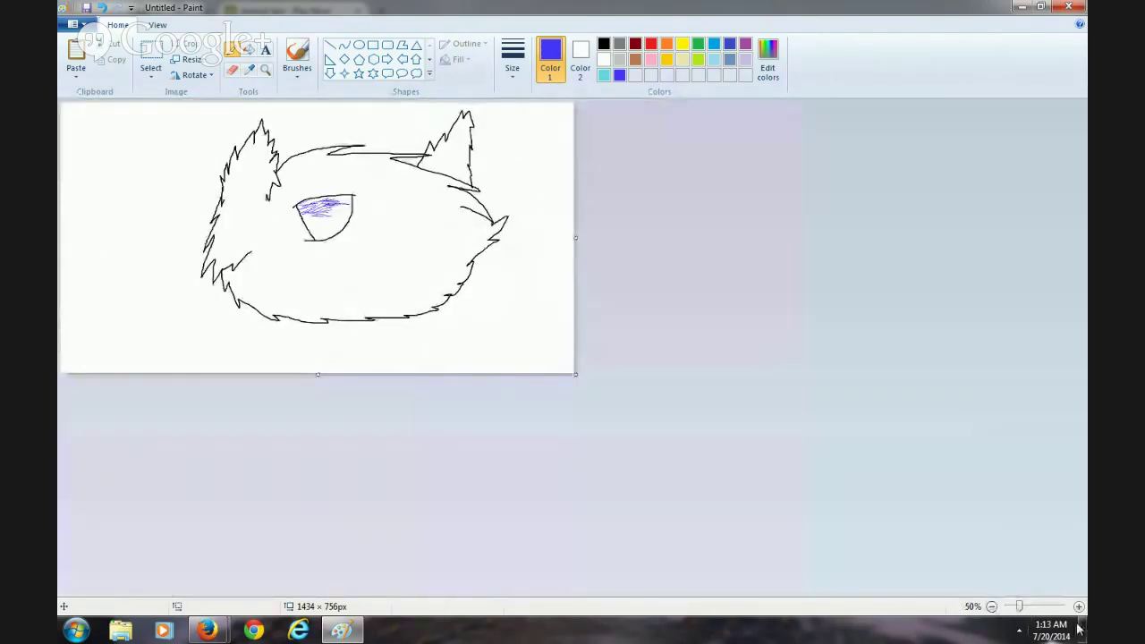
# With the eye enlarged to 800%, erase all the blue-violet scribbles inside it.
pyautogui.click(1042, 606)
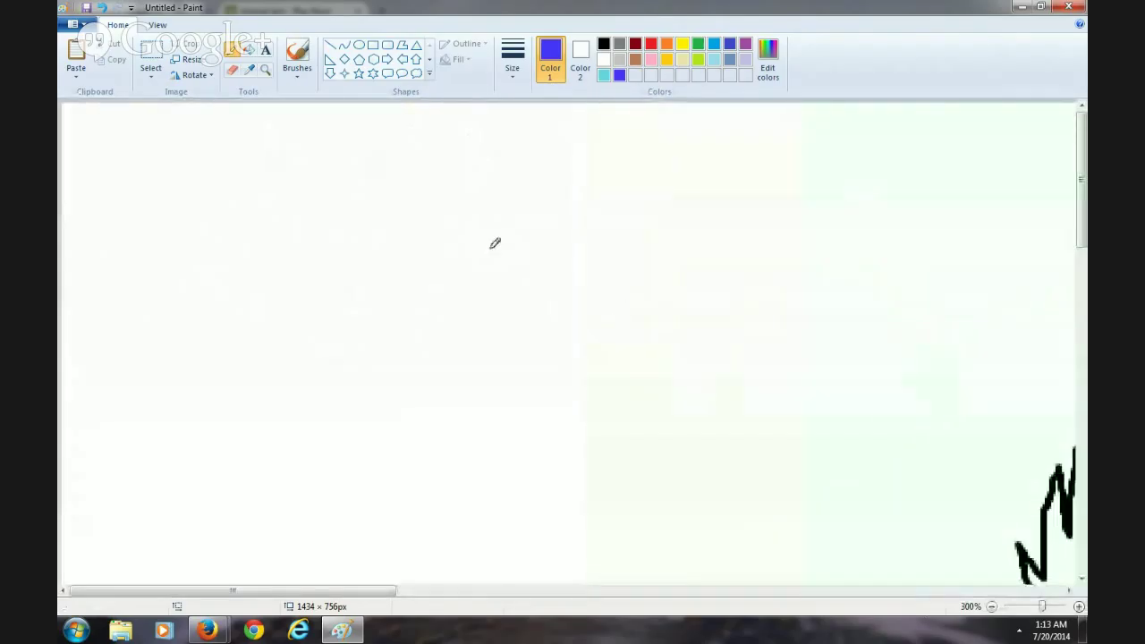
pyautogui.click(264, 69)
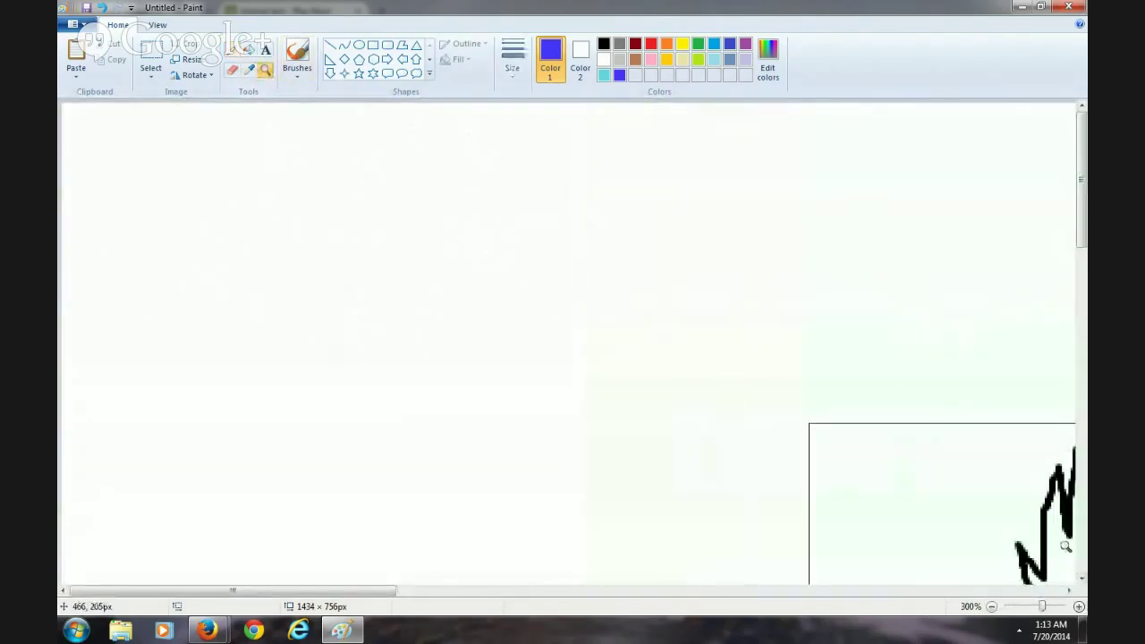
pyautogui.click(935, 503)
pyautogui.click(930, 501)
pyautogui.click(543, 143)
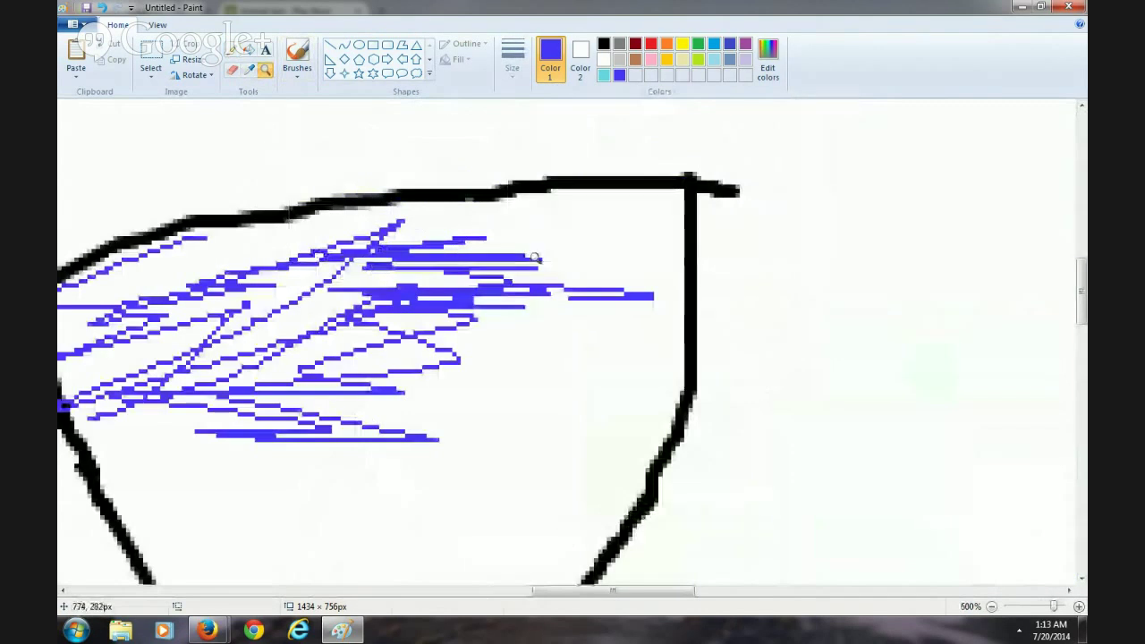
pyautogui.click(432, 376)
pyautogui.click(562, 178)
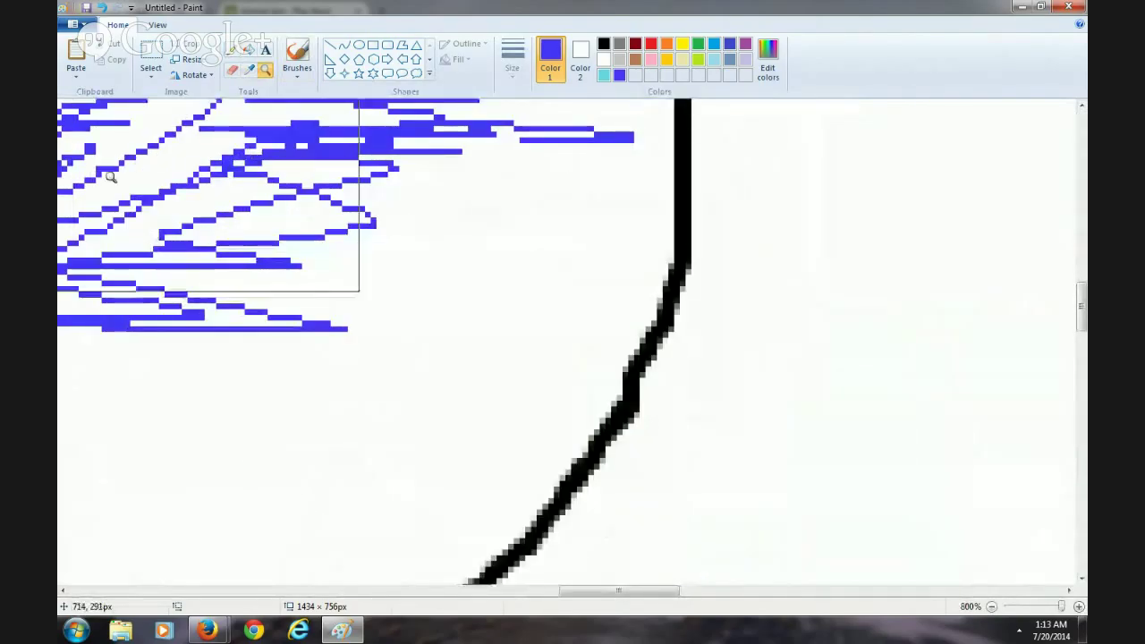
pyautogui.moveTo(617, 592)
pyautogui.mouseDown()
pyautogui.moveTo(499, 602)
pyautogui.moveTo(569, 597)
pyautogui.mouseUp()
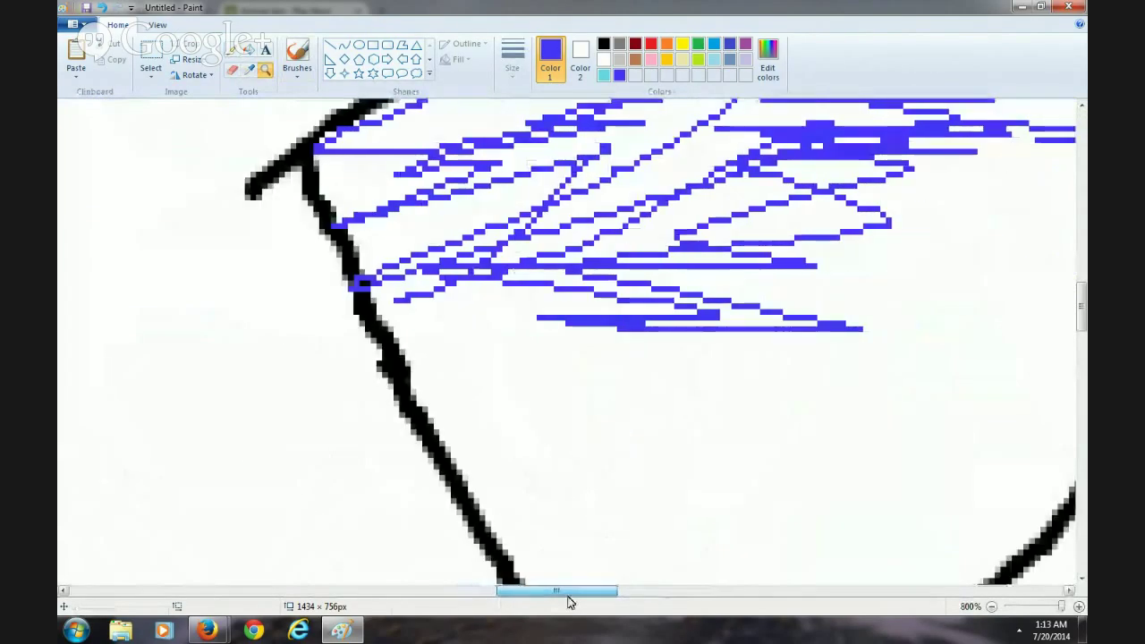
pyautogui.scroll(-2, 573, 344)
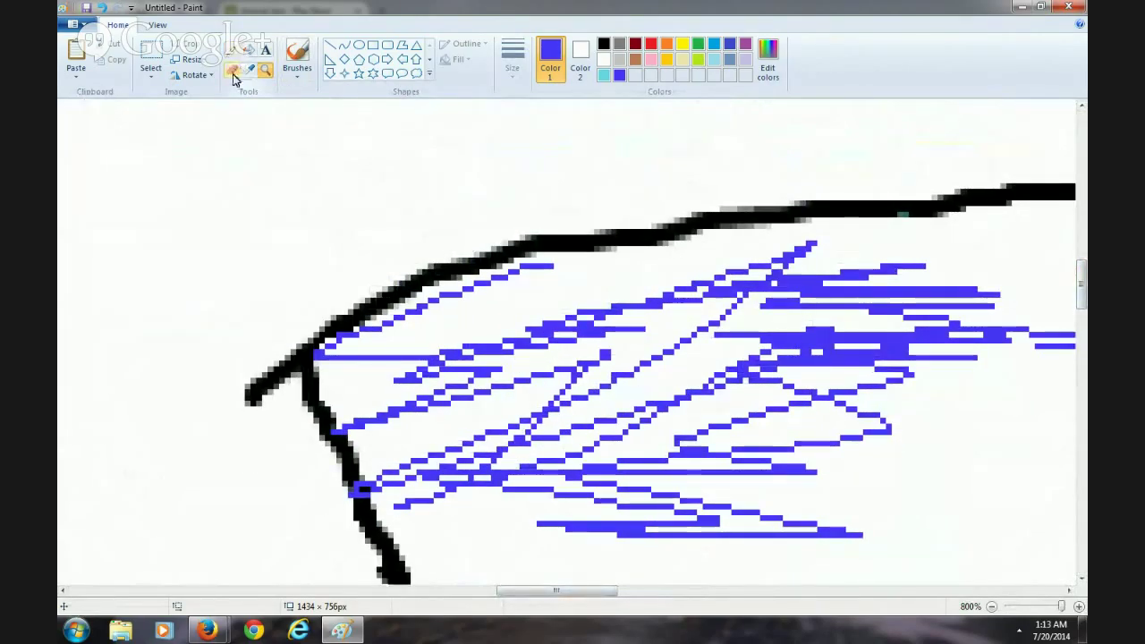
pyautogui.click(264, 50)
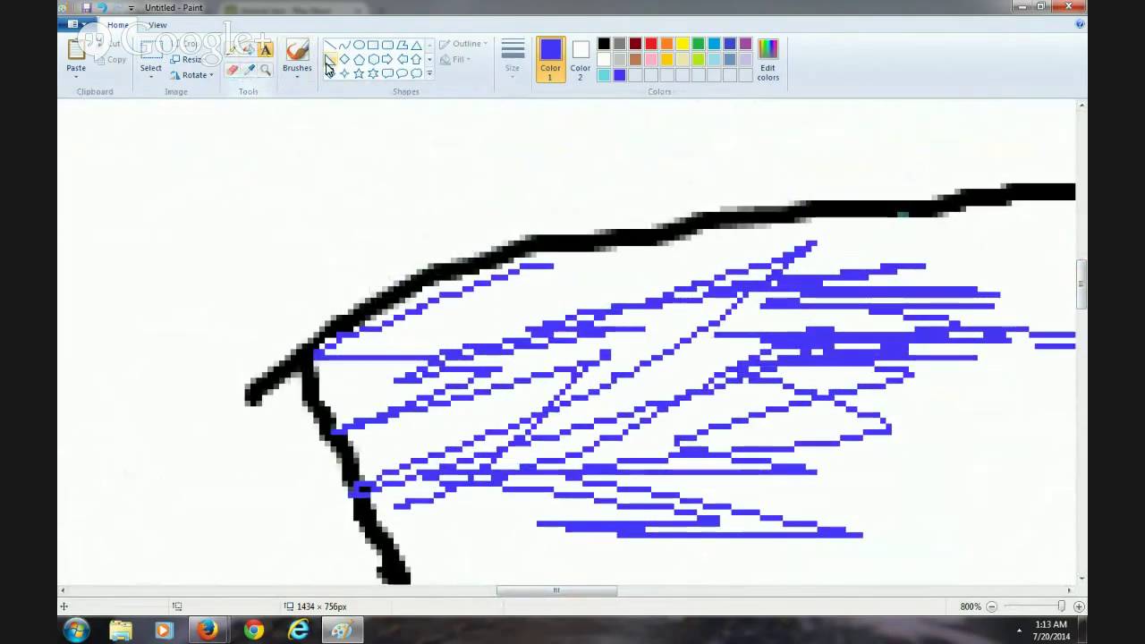
pyautogui.click(231, 69)
pyautogui.moveTo(450, 307)
pyautogui.mouseDown()
pyautogui.moveTo(537, 274)
pyautogui.moveTo(530, 298)
pyautogui.moveTo(337, 372)
pyautogui.moveTo(358, 354)
pyautogui.moveTo(432, 349)
pyautogui.moveTo(439, 320)
pyautogui.moveTo(415, 360)
pyautogui.moveTo(354, 405)
pyautogui.moveTo(394, 435)
pyautogui.moveTo(370, 480)
pyautogui.moveTo(422, 451)
pyautogui.moveTo(467, 332)
pyautogui.moveTo(462, 394)
pyautogui.moveTo(415, 424)
pyautogui.moveTo(415, 509)
pyautogui.moveTo(524, 480)
pyautogui.moveTo(789, 504)
pyautogui.moveTo(571, 554)
pyautogui.moveTo(949, 462)
pyautogui.moveTo(1083, 364)
pyautogui.moveTo(1083, 307)
pyautogui.moveTo(1052, 388)
pyautogui.moveTo(834, 354)
pyautogui.moveTo(507, 376)
pyautogui.moveTo(513, 359)
pyautogui.moveTo(886, 285)
pyautogui.moveTo(799, 256)
pyautogui.moveTo(673, 296)
pyautogui.moveTo(559, 314)
pyautogui.moveTo(868, 314)
pyautogui.moveTo(988, 292)
pyautogui.moveTo(868, 349)
pyautogui.moveTo(925, 315)
pyautogui.moveTo(806, 485)
pyautogui.moveTo(788, 388)
pyautogui.moveTo(662, 445)
pyautogui.moveTo(565, 428)
pyautogui.moveTo(576, 469)
pyautogui.moveTo(525, 441)
pyautogui.moveTo(502, 492)
pyautogui.moveTo(525, 514)
pyautogui.moveTo(524, 495)
pyautogui.moveTo(616, 481)
pyautogui.moveTo(814, 409)
pyautogui.moveTo(868, 451)
pyautogui.moveTo(741, 462)
pyautogui.mouseUp()
pyautogui.moveTo(592, 595)
pyautogui.mouseDown()
pyautogui.moveTo(666, 599)
pyautogui.moveTo(645, 599)
pyautogui.mouseUp()
pyautogui.moveTo(664, 351); pyautogui.dragTo(662, 337)
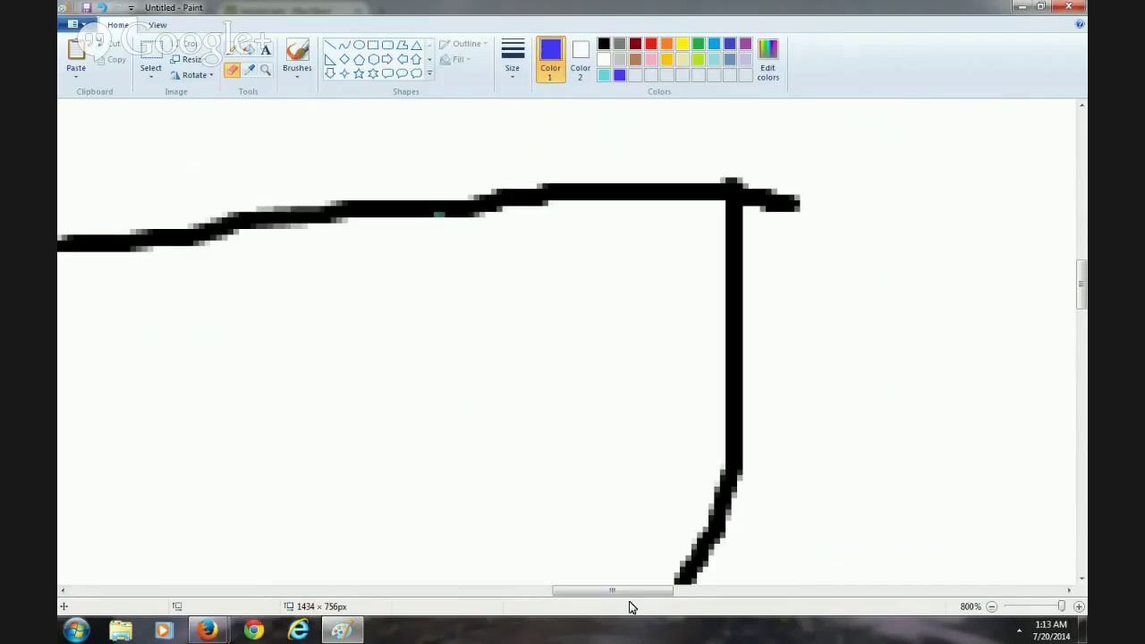
# Close the gap in the eye's left outline with a short black brush stroke.
pyautogui.moveTo(590, 599); pyautogui.dragTo(507, 597)
pyautogui.click(297, 55)
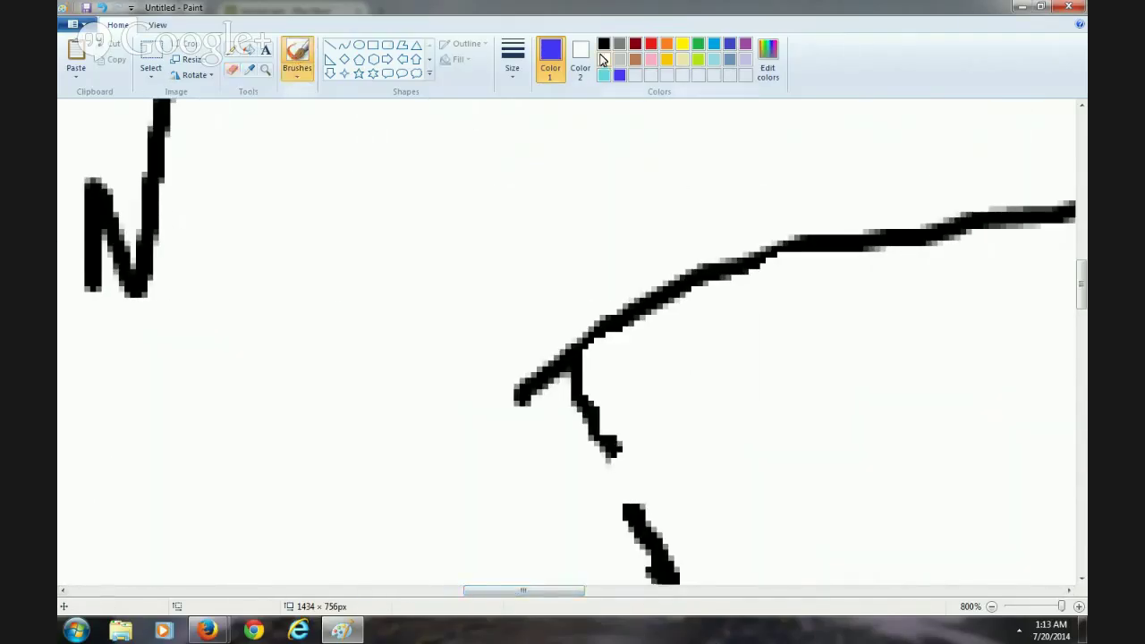
pyautogui.click(604, 45)
pyautogui.moveTo(609, 447); pyautogui.dragTo(631, 505)
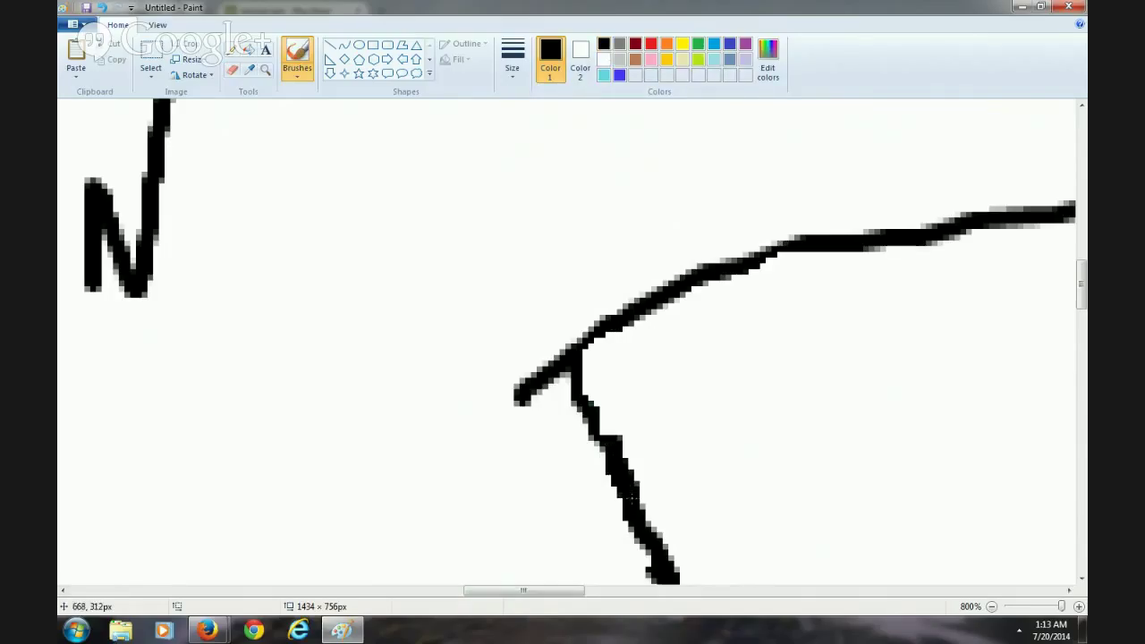
# Spray a single blue-violet spot inside the left part of the eye with the Airbrush.
pyautogui.moveTo(514, 596); pyautogui.dragTo(570, 596)
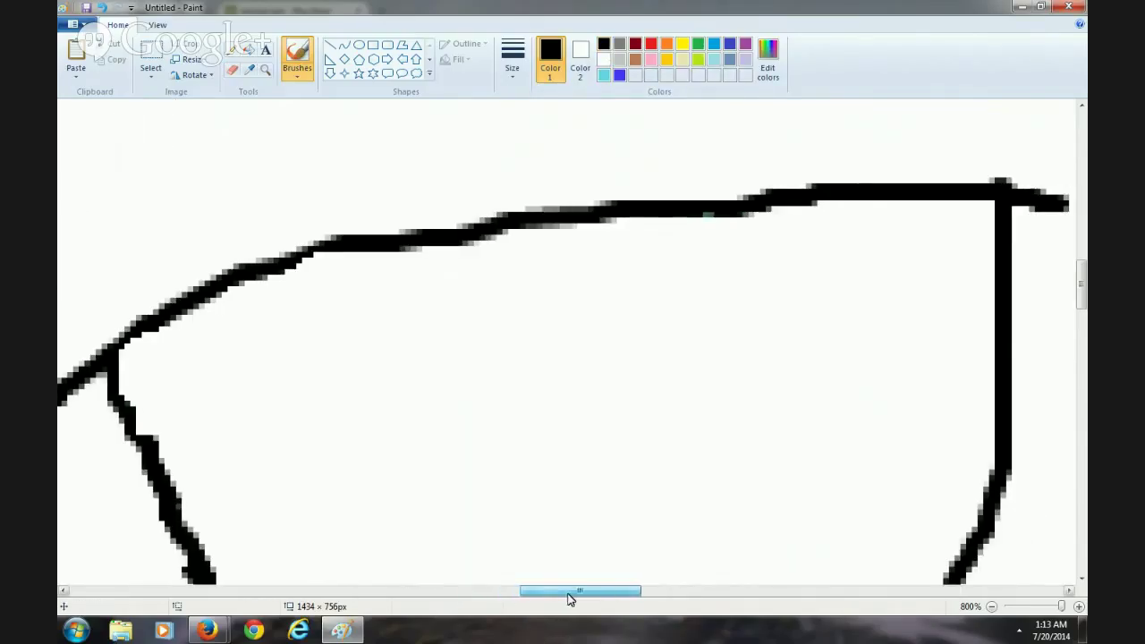
pyautogui.moveTo(1081, 269); pyautogui.dragTo(1081, 294)
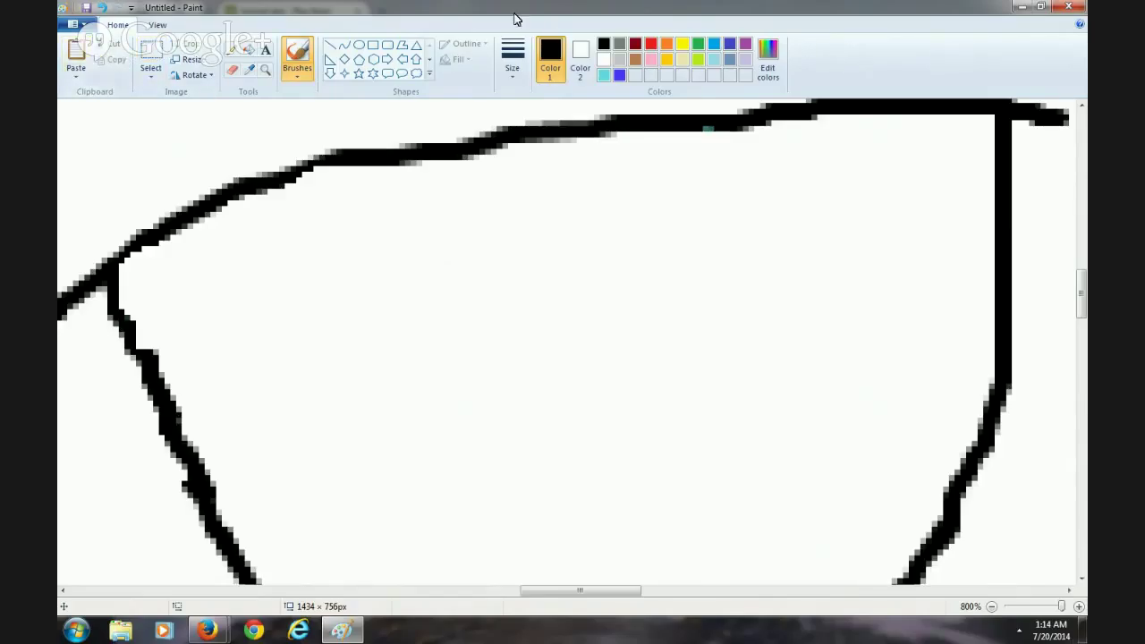
pyautogui.click(85, 78)
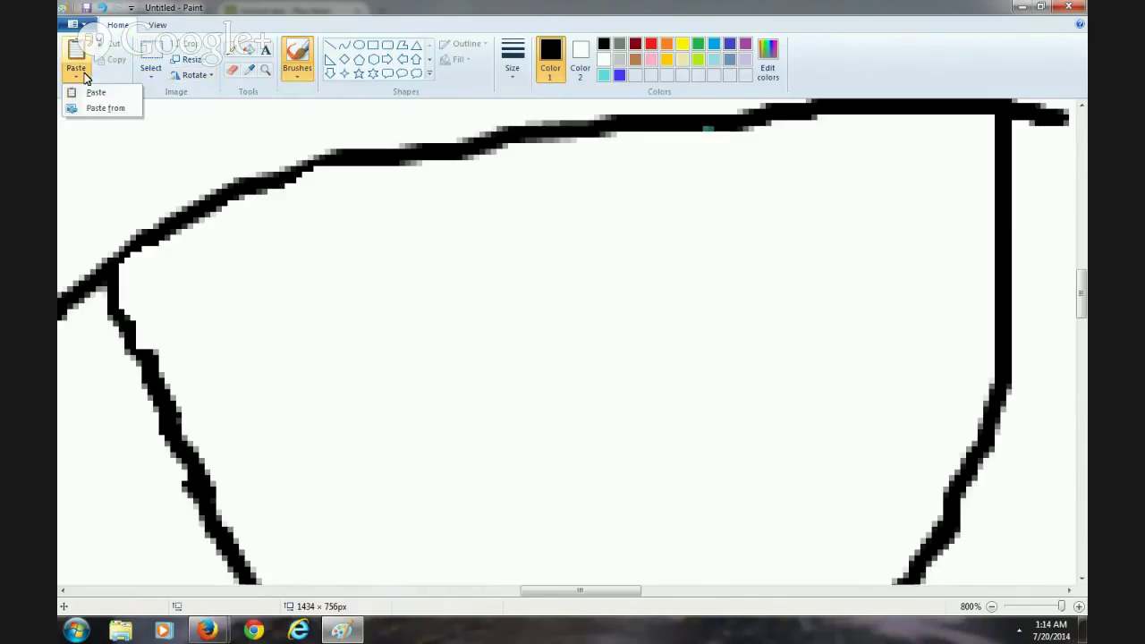
pyautogui.click(174, 103)
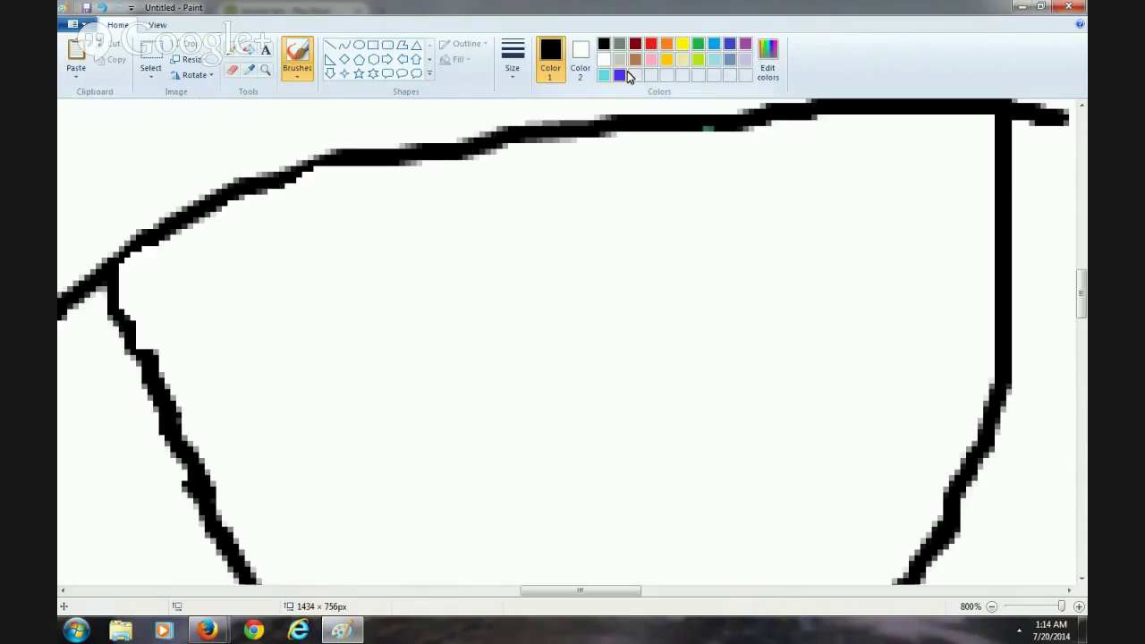
pyautogui.click(292, 72)
pyautogui.click(293, 72)
pyautogui.click(295, 75)
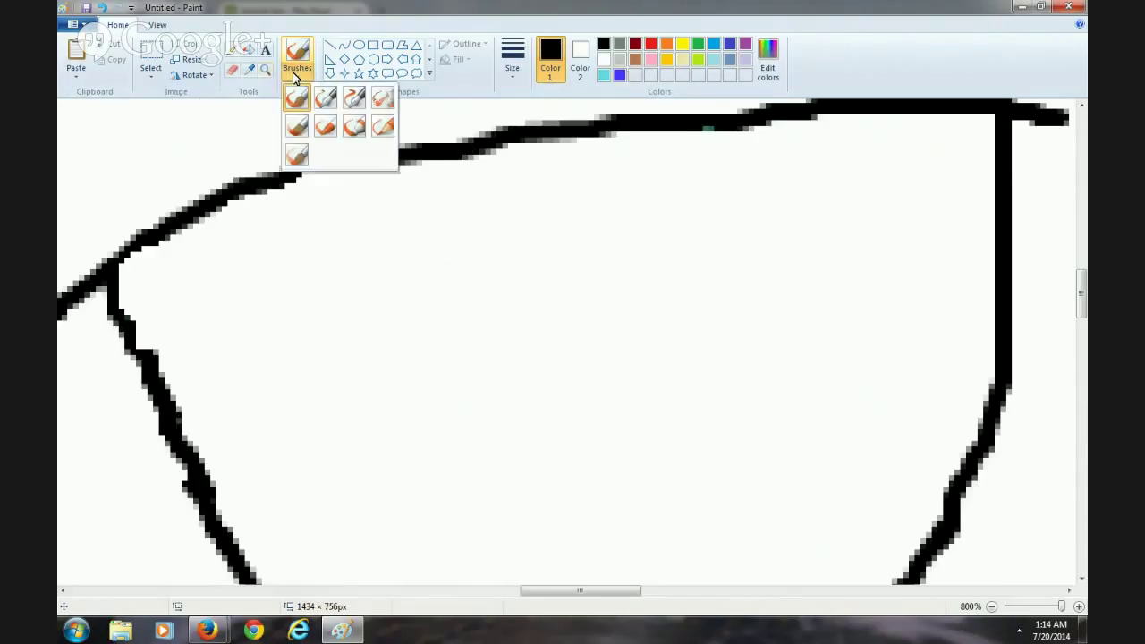
pyautogui.click(381, 97)
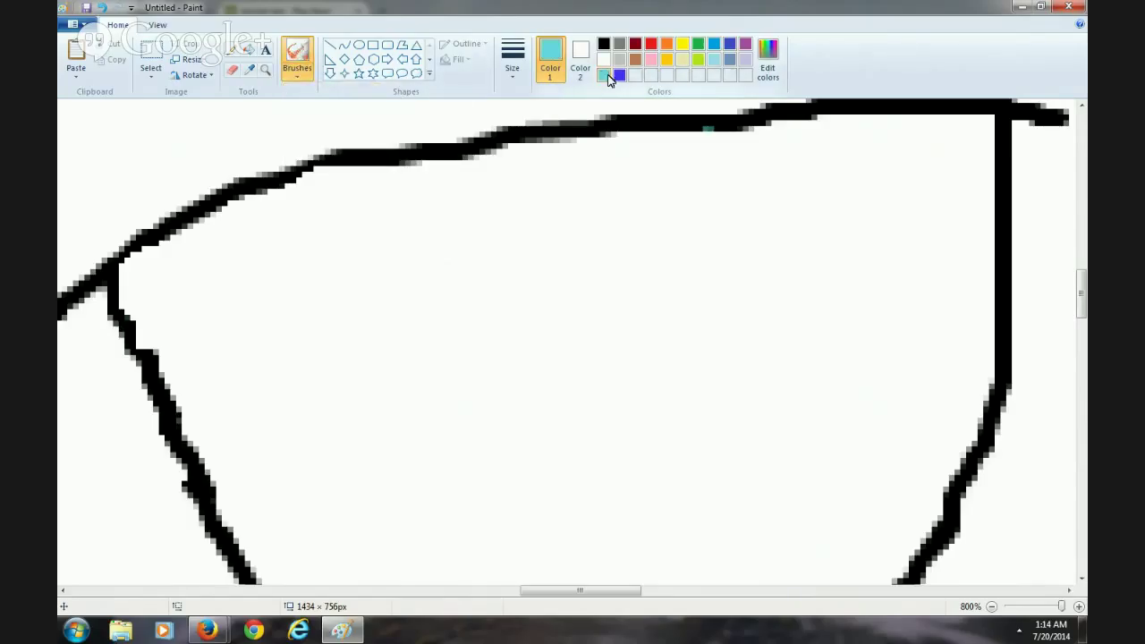
pyautogui.click(618, 75)
pyautogui.click(301, 79)
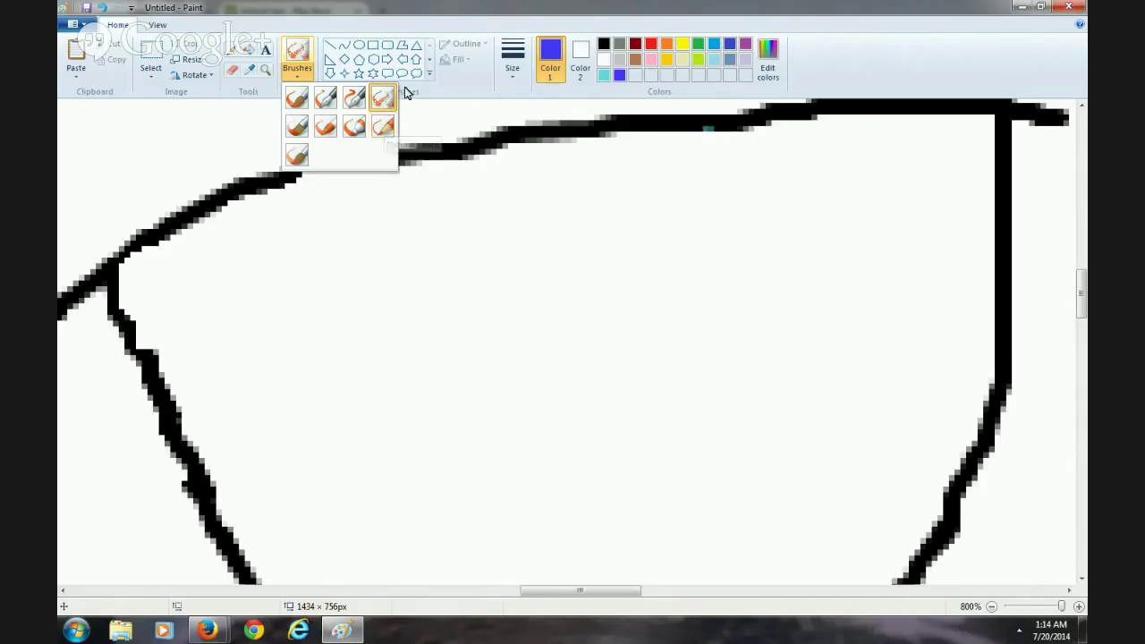
pyautogui.click(512, 95)
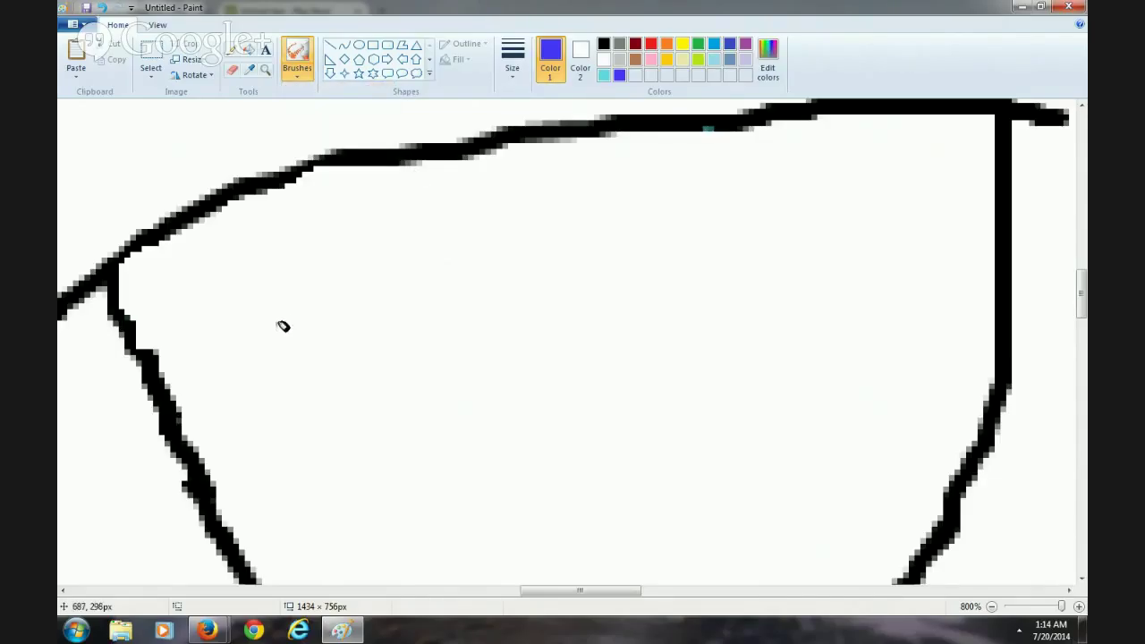
pyautogui.click(318, 381)
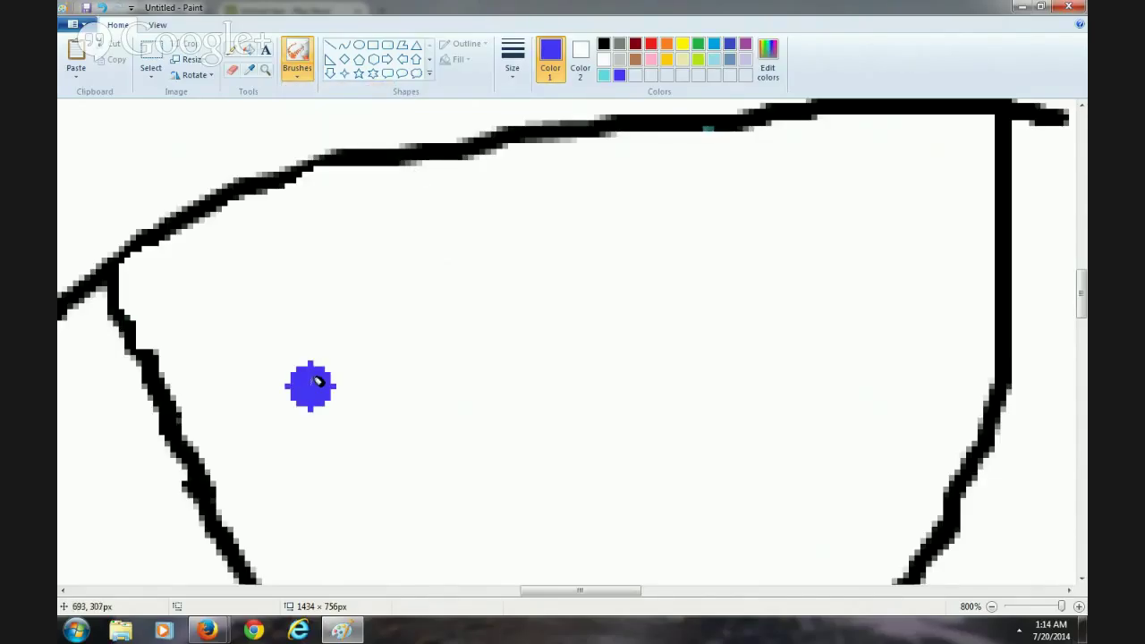
# Mix a pale turquoise drawing colour with hue 120, saturation 139 and luminosity 215, adding it to the custom colours.
pyautogui.click(768, 63)
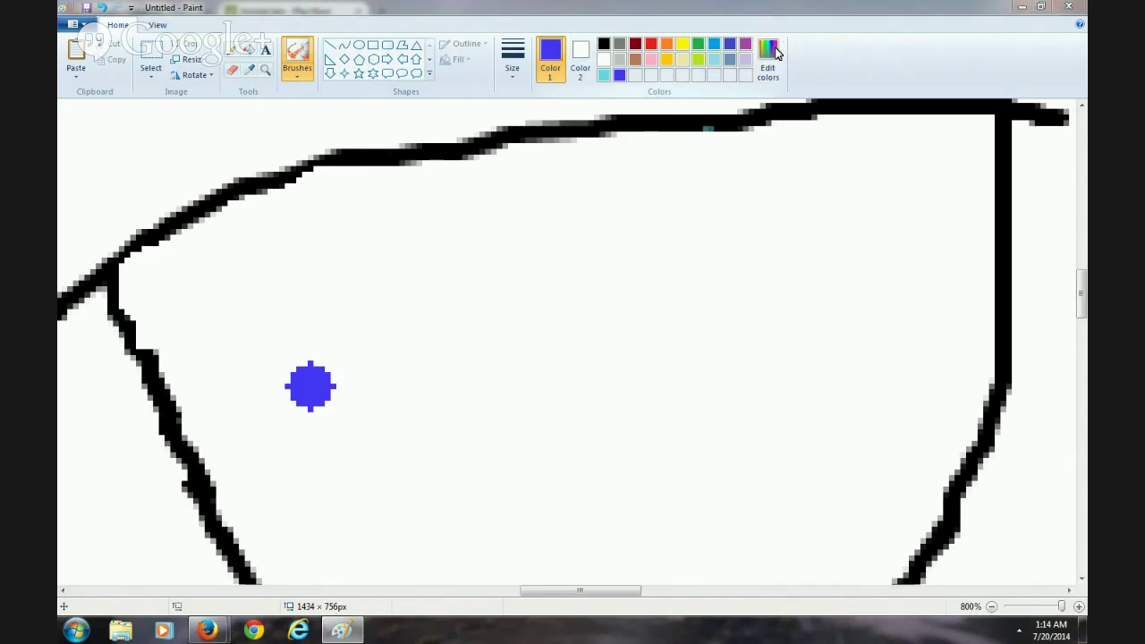
pyautogui.moveTo(639, 296)
pyautogui.mouseDown()
pyautogui.moveTo(642, 313)
pyautogui.moveTo(637, 253)
pyautogui.moveTo(641, 286)
pyautogui.mouseUp()
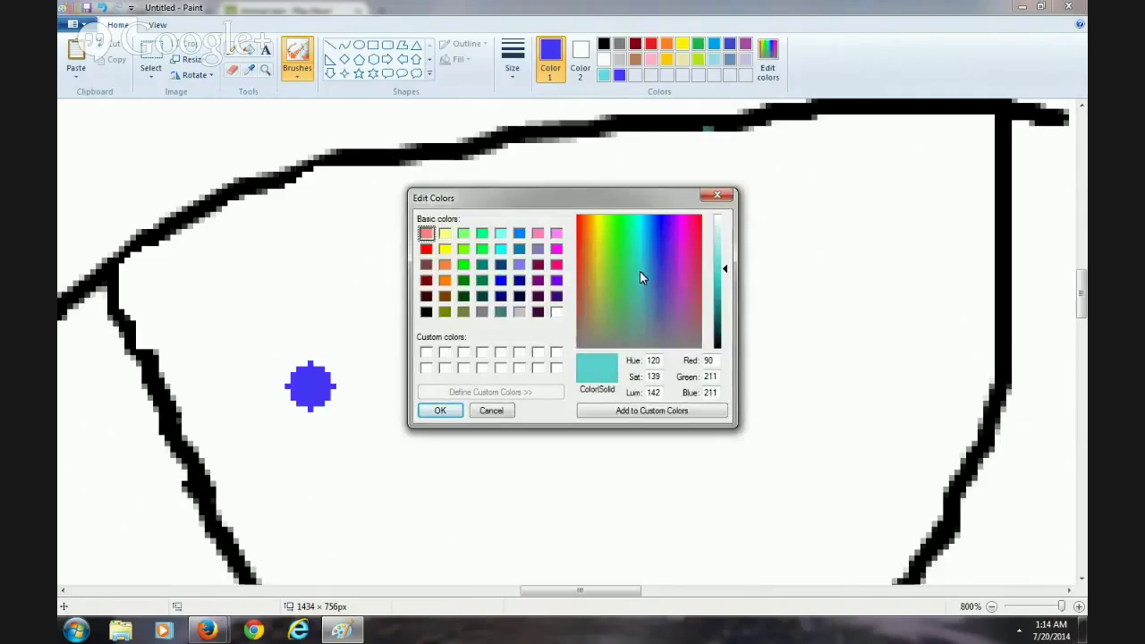
pyautogui.moveTo(725, 269); pyautogui.dragTo(723, 232)
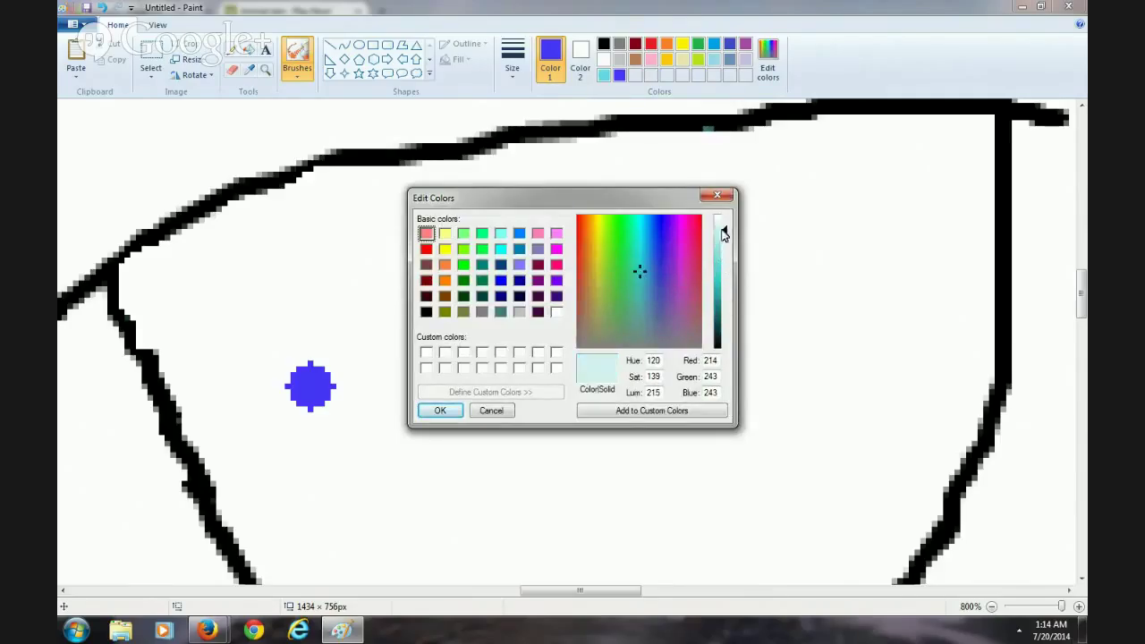
pyautogui.click(601, 412)
pyautogui.click(439, 411)
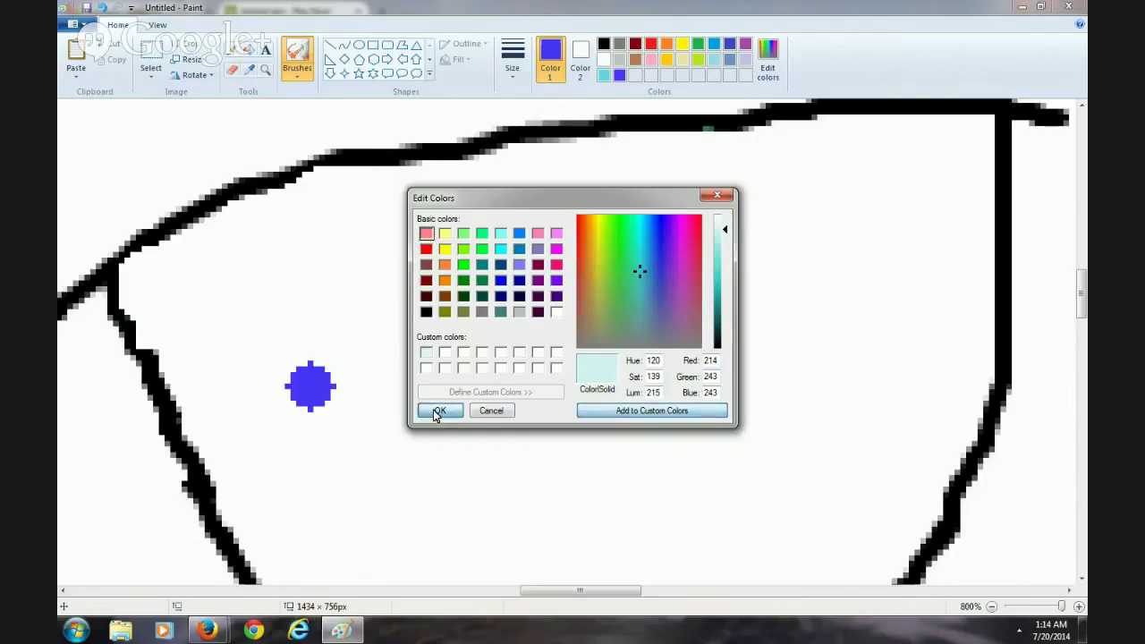
# Erase the blue-violet spot and airbrush a pale turquoise dot and a wide arc across the upper part of the eye.
pyautogui.click(236, 73)
pyautogui.click(312, 384)
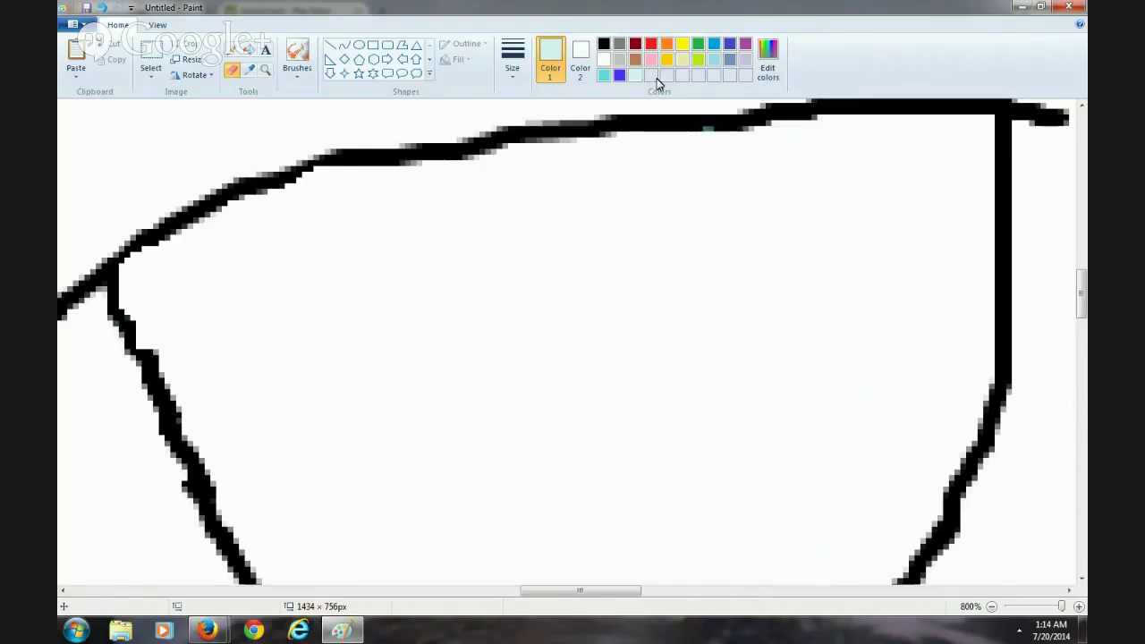
pyautogui.click(297, 58)
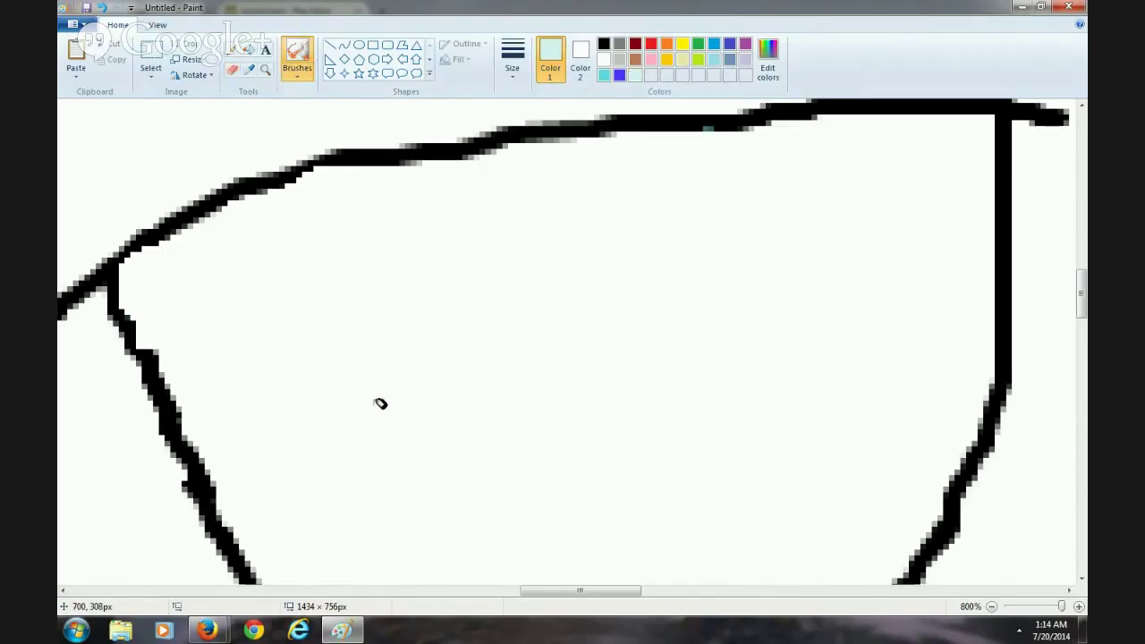
pyautogui.click(304, 362)
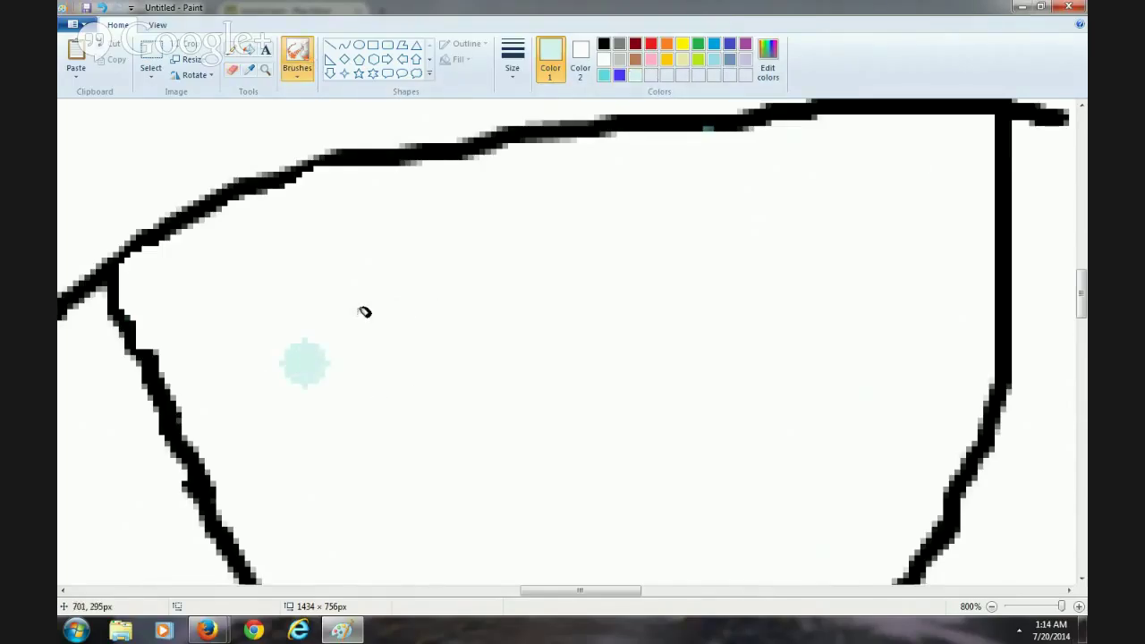
pyautogui.moveTo(364, 312)
pyautogui.mouseDown()
pyautogui.moveTo(579, 225)
pyautogui.moveTo(641, 218)
pyautogui.moveTo(761, 231)
pyautogui.moveTo(859, 265)
pyautogui.mouseUp()
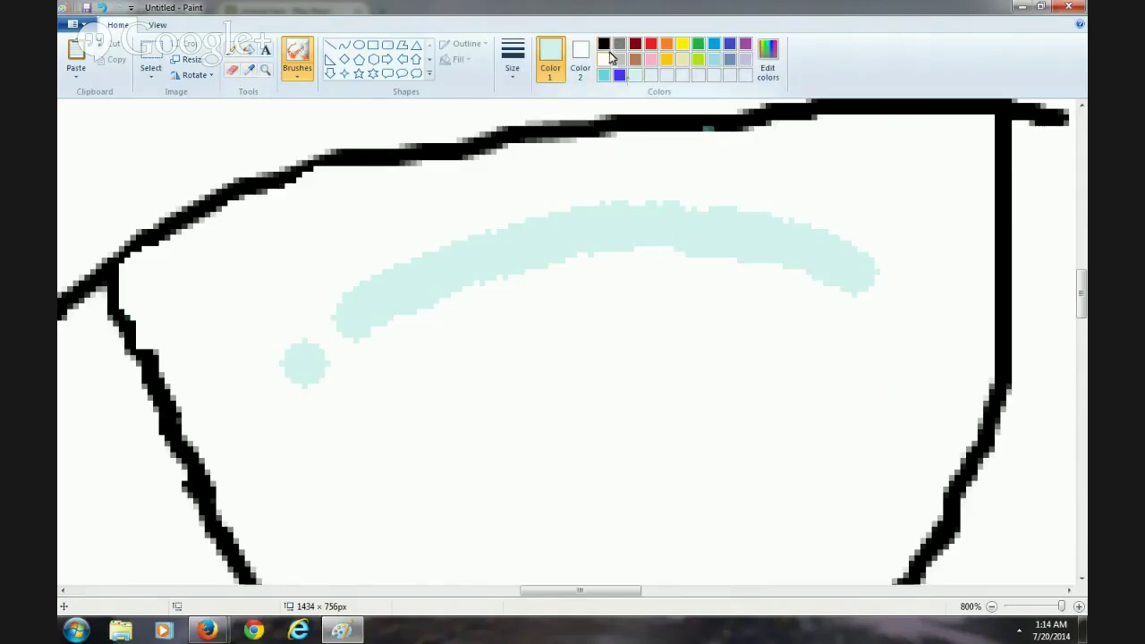
# Draw a closed blue-violet iris outline below the pale turquoise arc with the Brush, tapering to a point at its lower end.
pyautogui.click(619, 76)
pyautogui.click(297, 71)
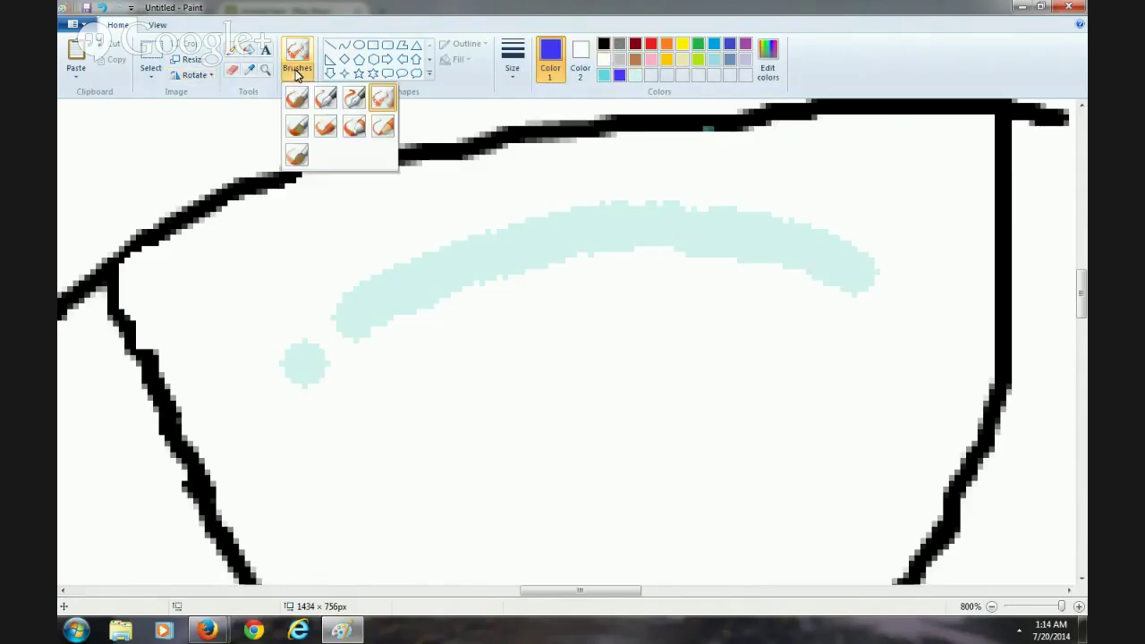
pyautogui.click(295, 101)
pyautogui.scroll(-2, 1080, 294)
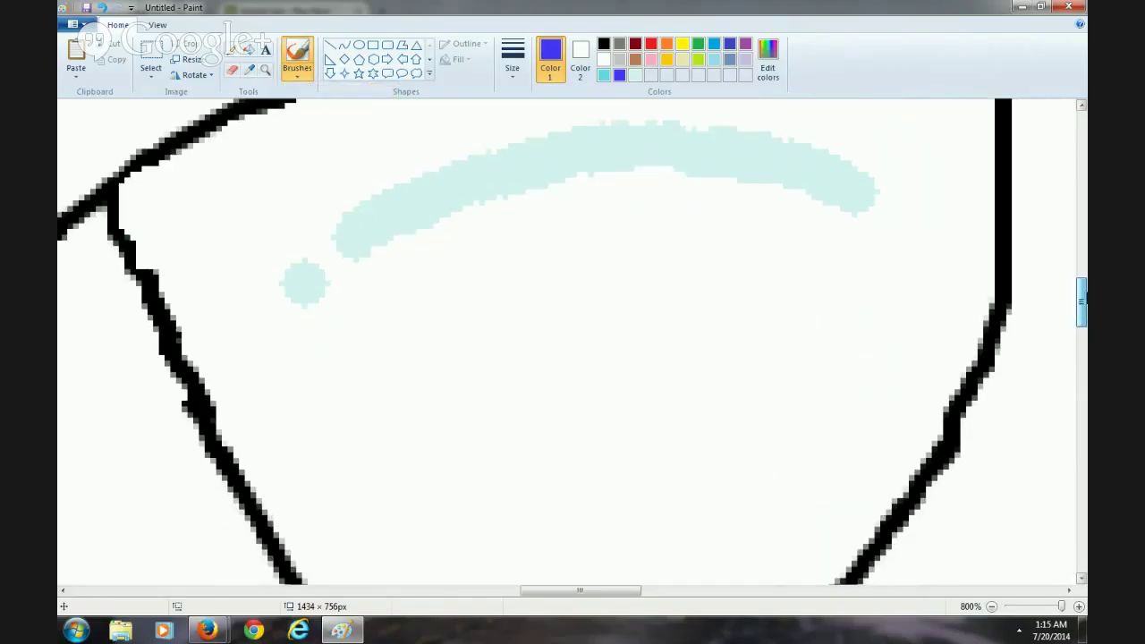
pyautogui.moveTo(519, 250)
pyautogui.mouseDown()
pyautogui.moveTo(487, 356)
pyautogui.moveTo(493, 432)
pyautogui.moveTo(547, 533)
pyautogui.mouseUp()
pyautogui.moveTo(750, 231)
pyautogui.mouseDown()
pyautogui.moveTo(755, 296)
pyautogui.moveTo(671, 467)
pyautogui.moveTo(553, 517)
pyautogui.mouseUp()
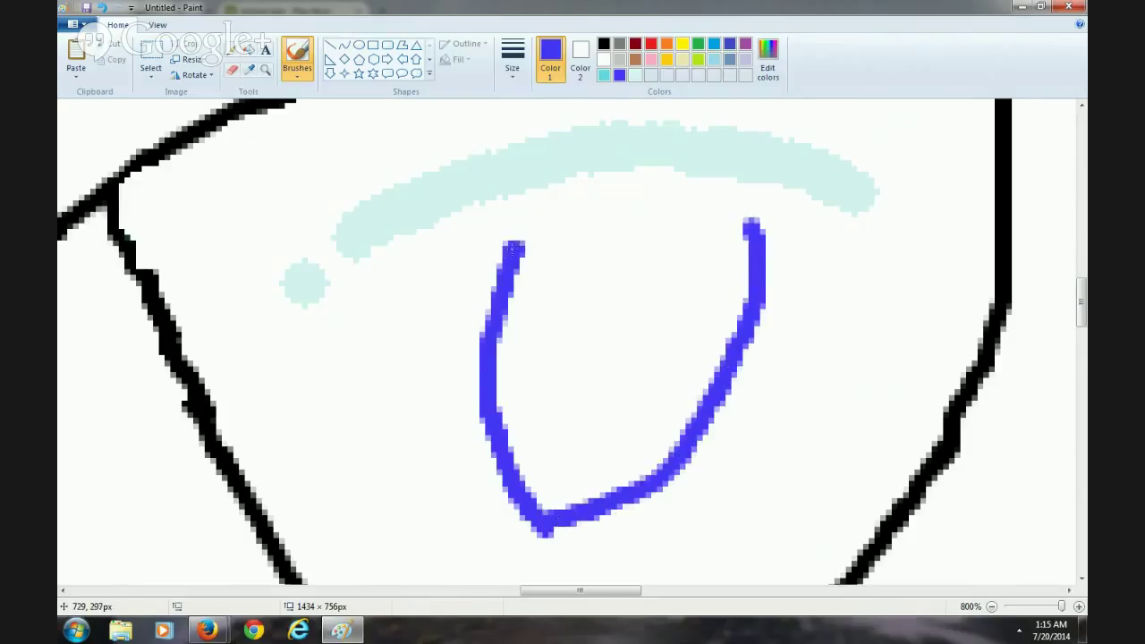
pyautogui.moveTo(512, 248)
pyautogui.mouseDown()
pyautogui.moveTo(558, 229)
pyautogui.moveTo(805, 211)
pyautogui.moveTo(751, 231)
pyautogui.mouseUp()
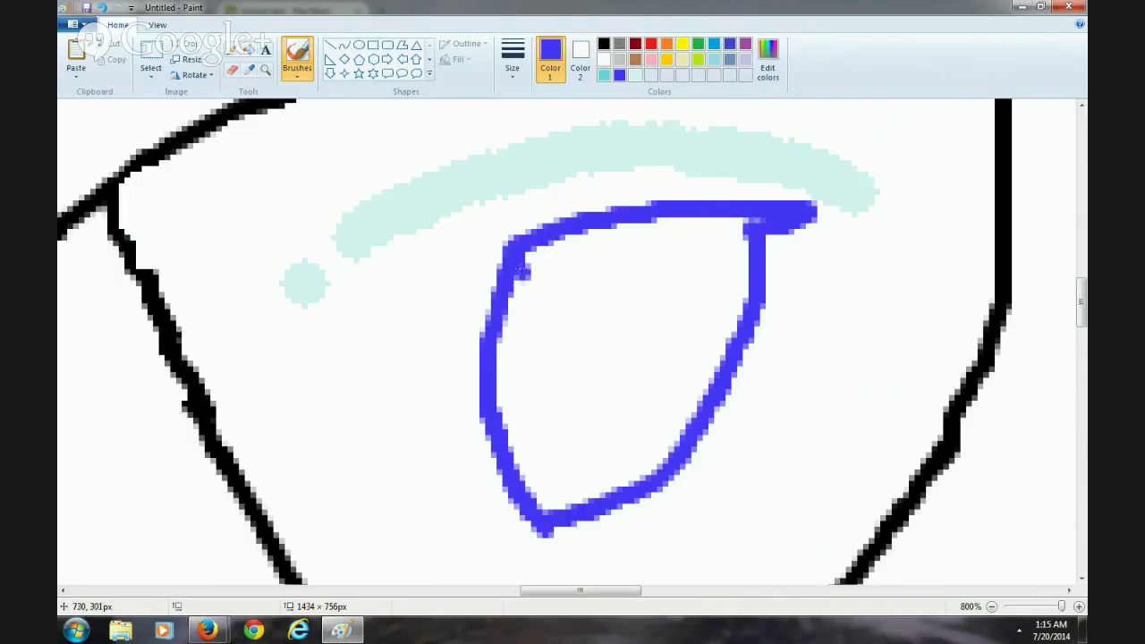
# Add two slanted blue-violet brush lines inside the iris, running from its left edge down to the lower outline.
pyautogui.moveTo(522, 271); pyautogui.dragTo(570, 394)
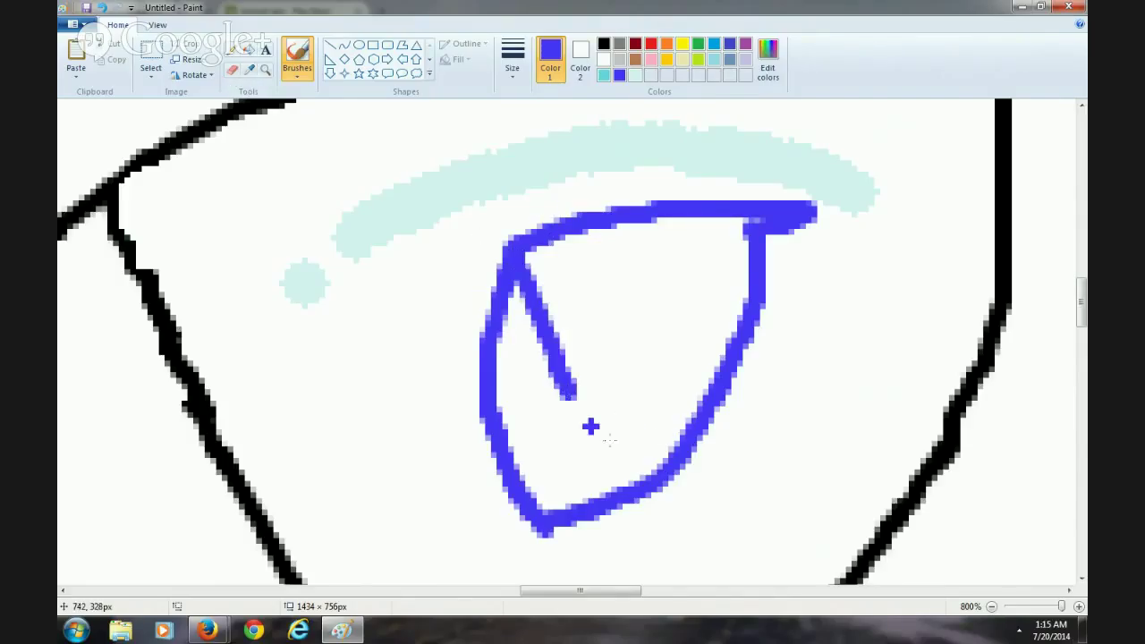
pyautogui.moveTo(504, 322); pyautogui.dragTo(590, 526)
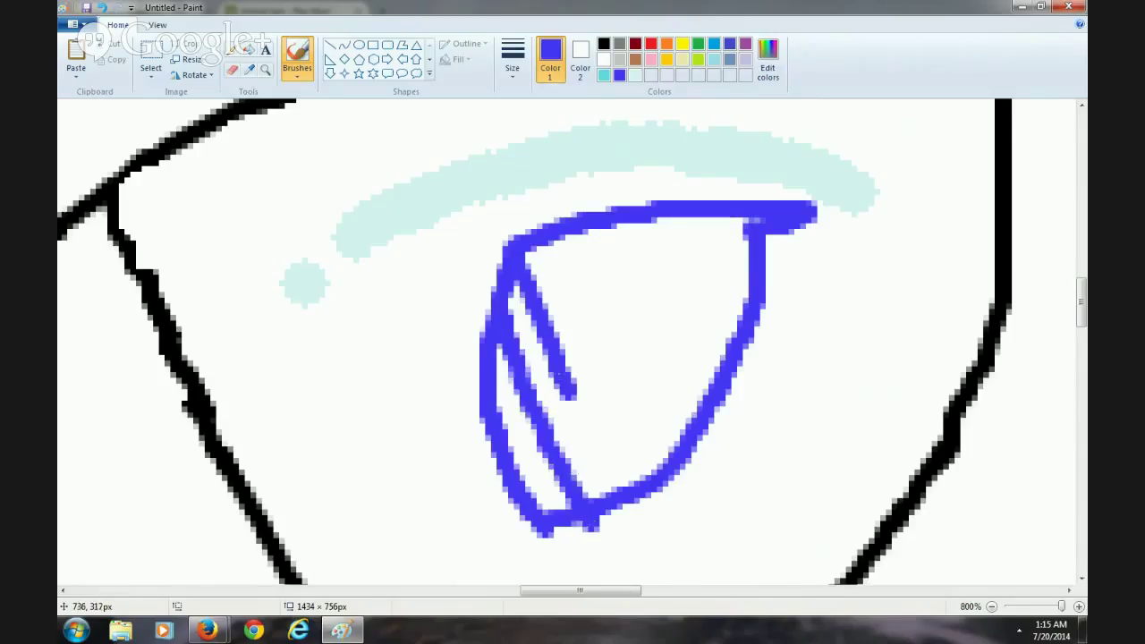
pyautogui.moveTo(571, 358); pyautogui.dragTo(605, 483)
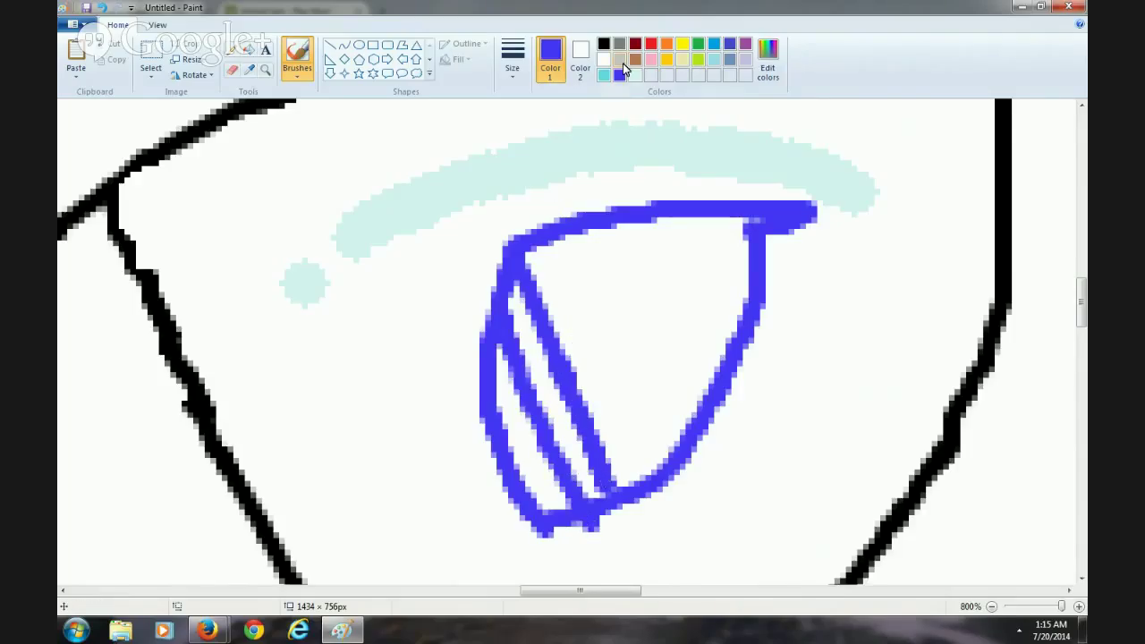
# Fill the large section of the iris to the right of the slanted lines with pale turquoise.
pyautogui.click(602, 76)
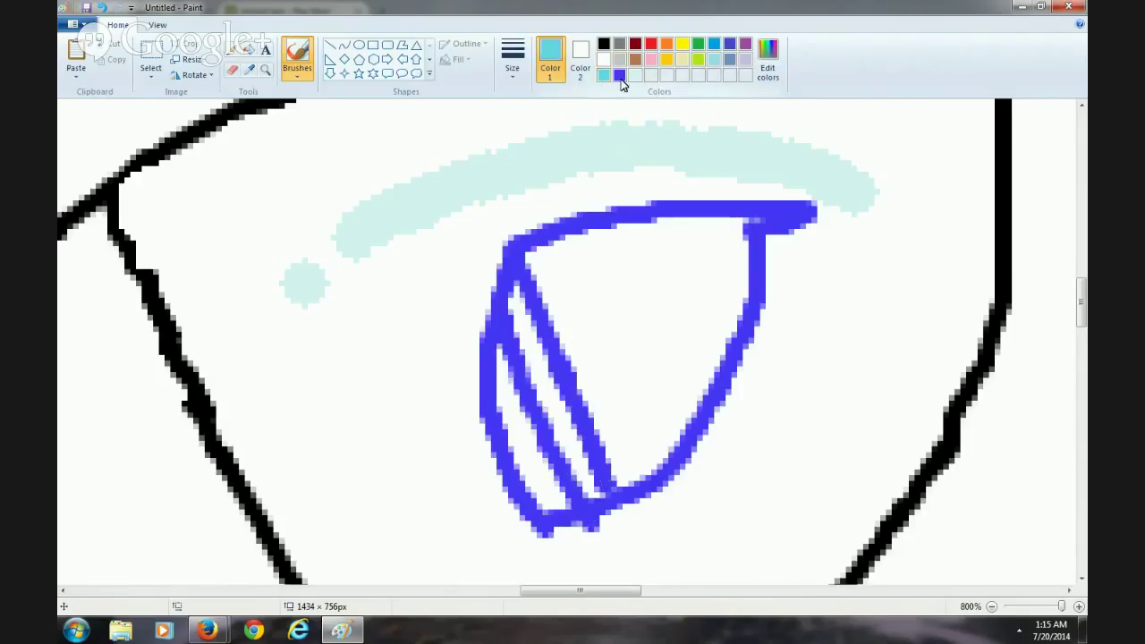
pyautogui.click(246, 51)
pyautogui.click(628, 328)
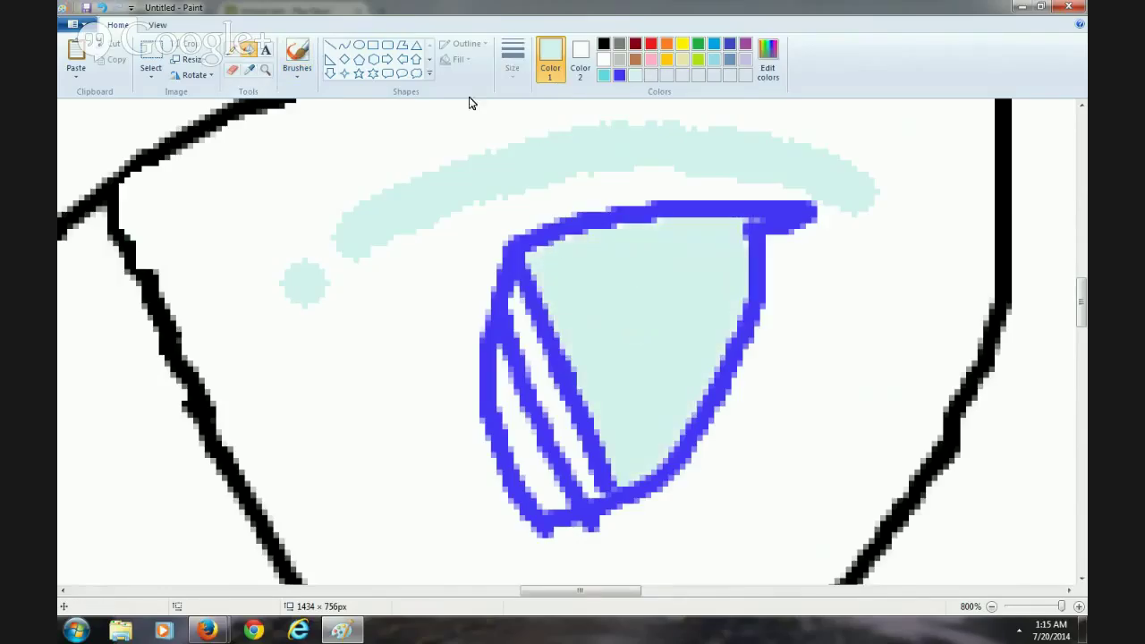
# Fill the strip between the two slanted lines and the blue-violet iris outline itself with pale turquoise.
pyautogui.click(579, 59)
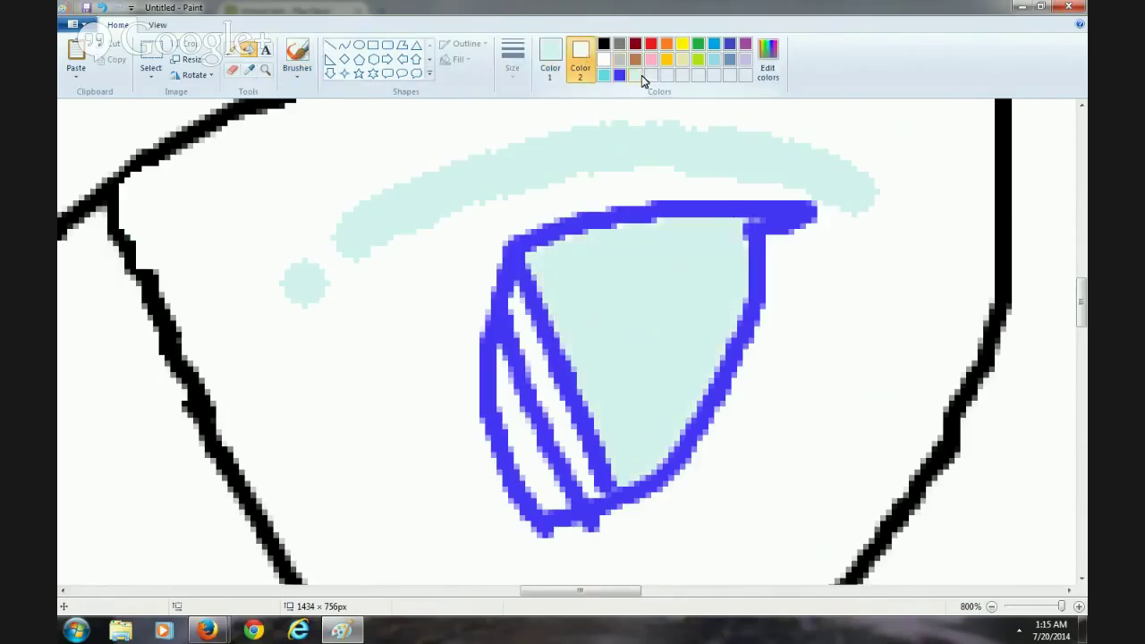
pyautogui.click(232, 70)
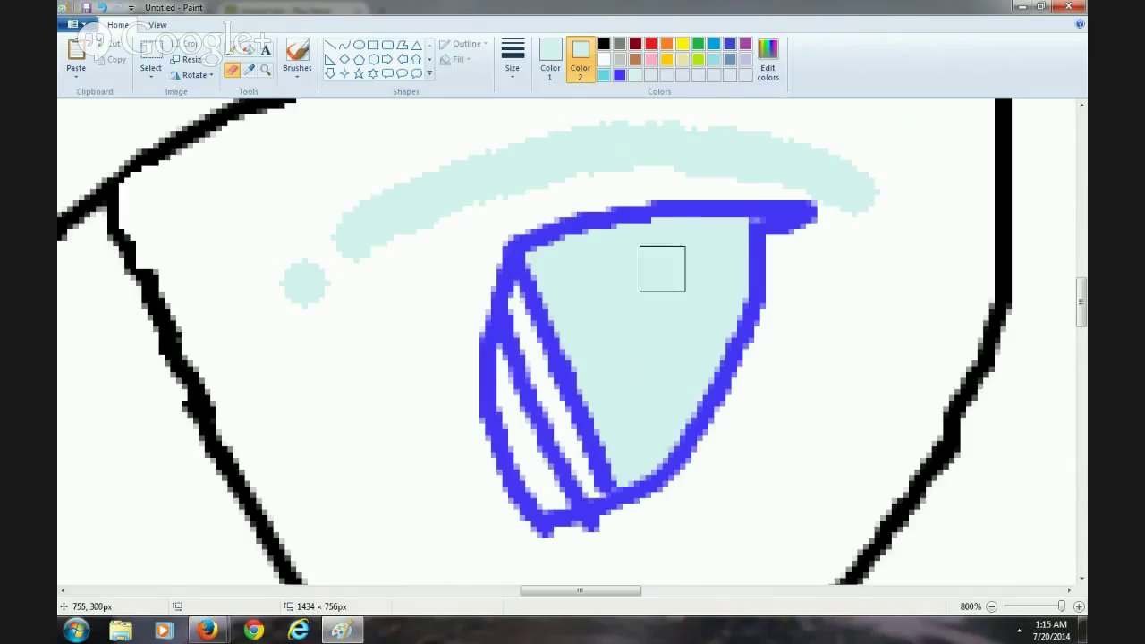
pyautogui.click(619, 75)
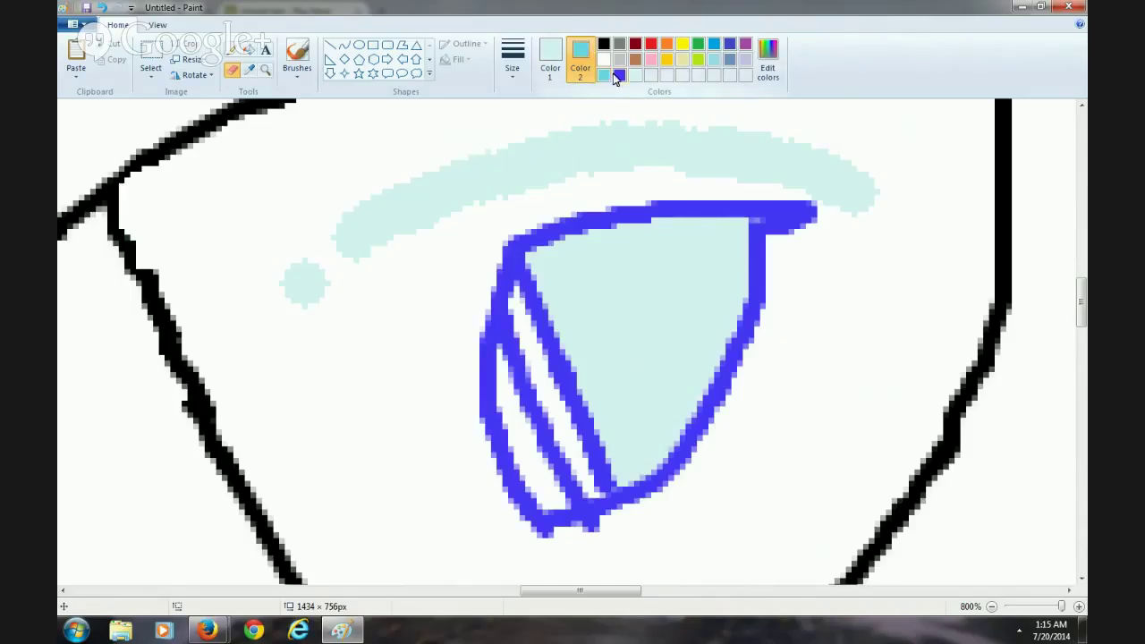
pyautogui.click(247, 49)
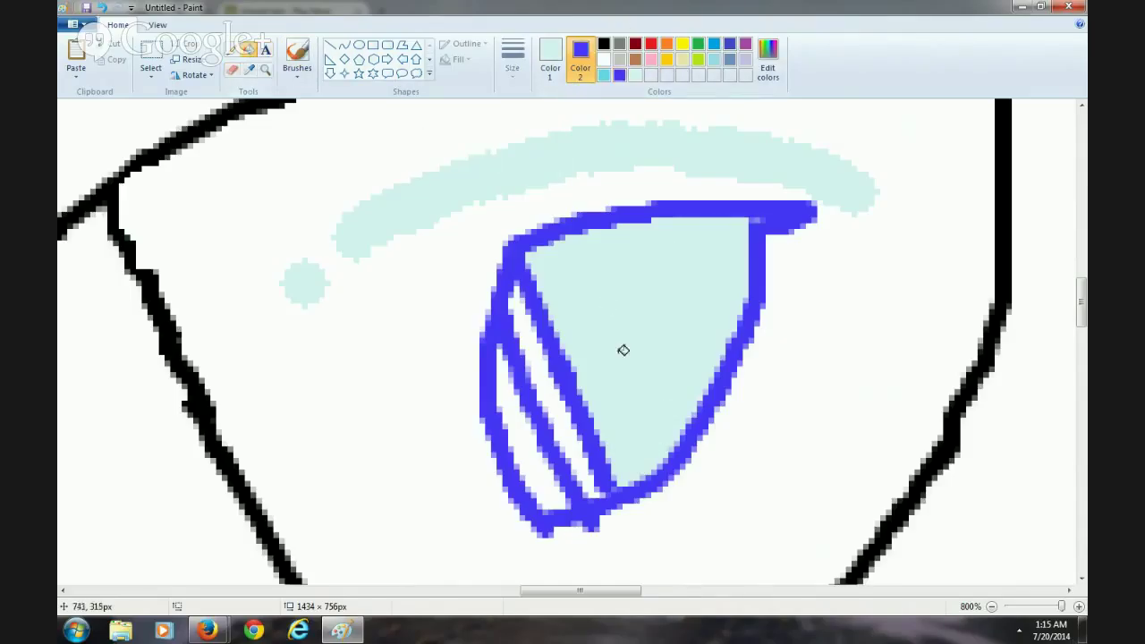
pyautogui.click(531, 378)
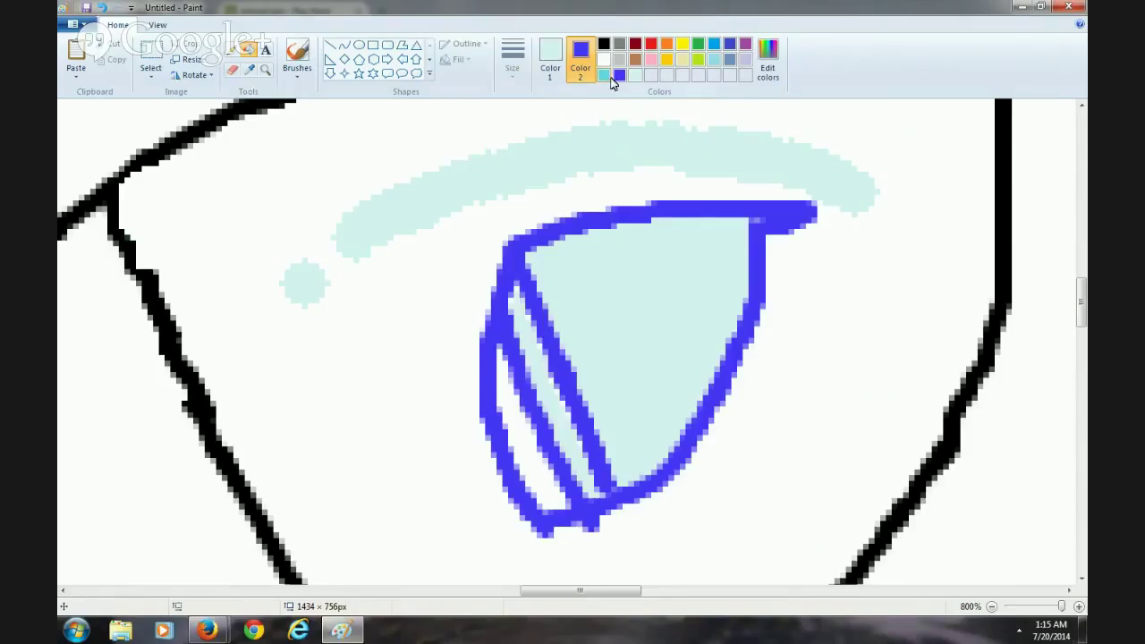
pyautogui.click(552, 362)
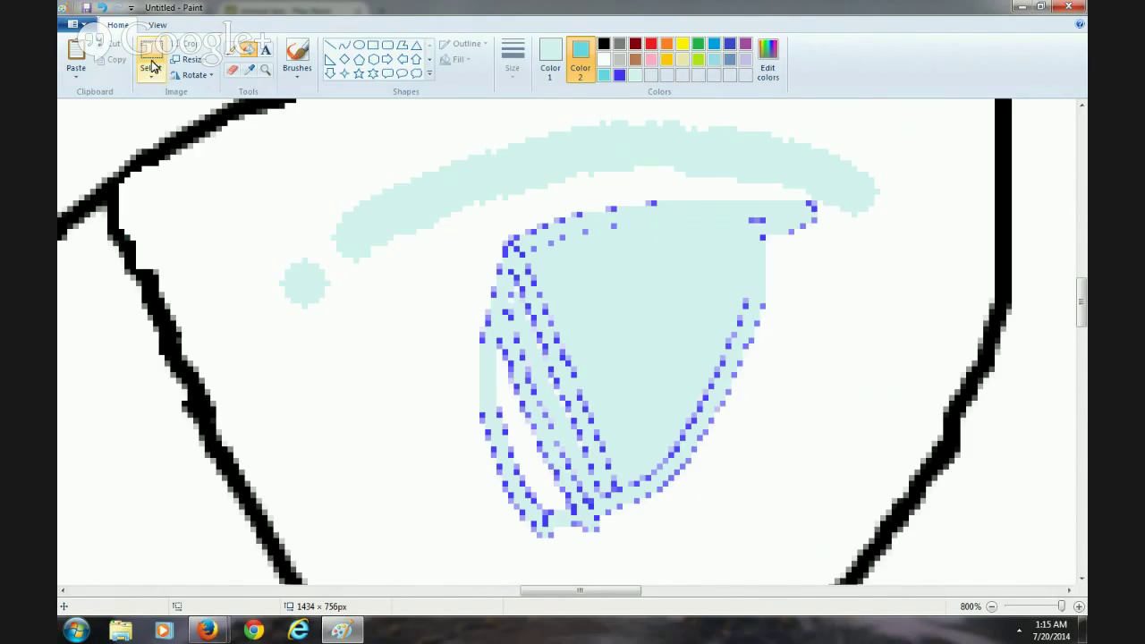
# Close the Paint drawing without saving it and return to the Animal Jam game.
pyautogui.click(1068, 6)
pyautogui.click(600, 317)
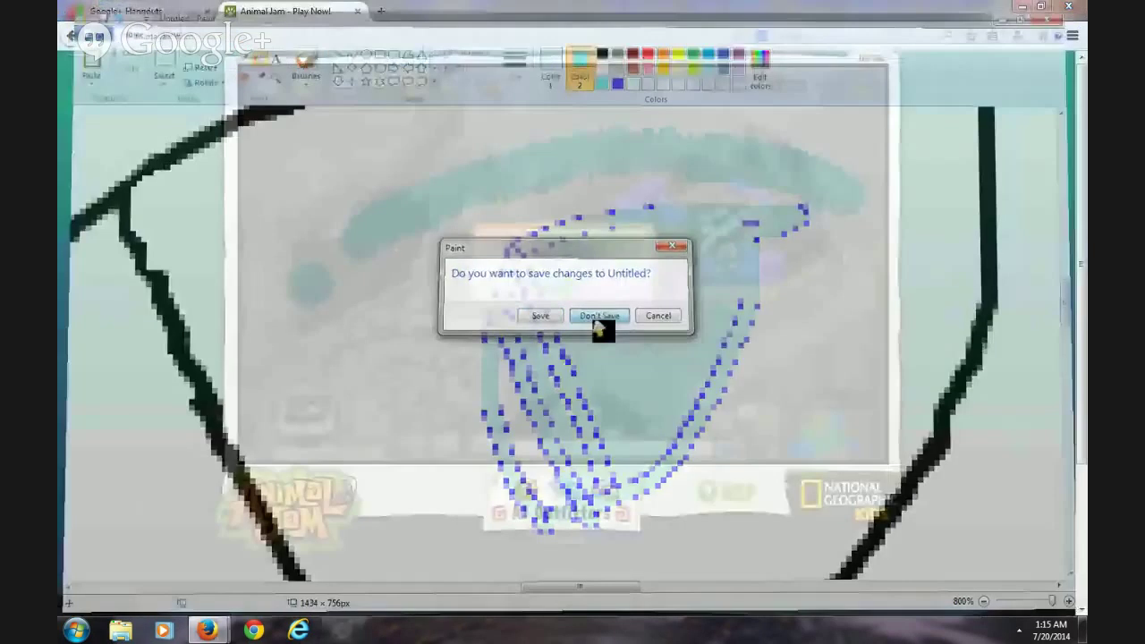
pyautogui.click(577, 286)
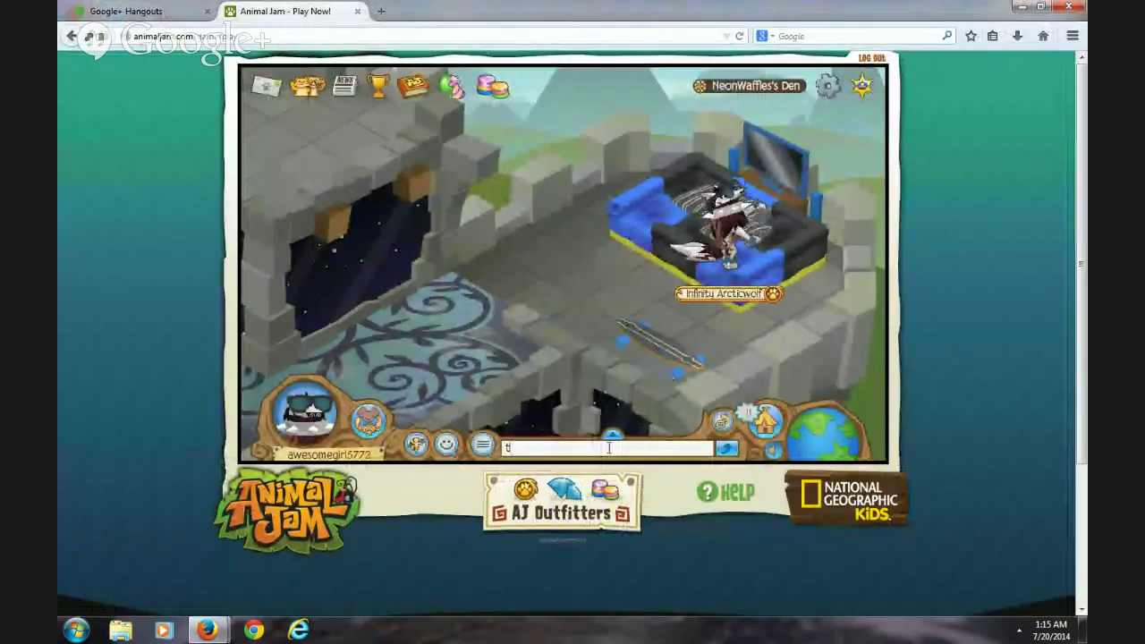
# Send the chat message "that was failed".
pyautogui.write('that was f')
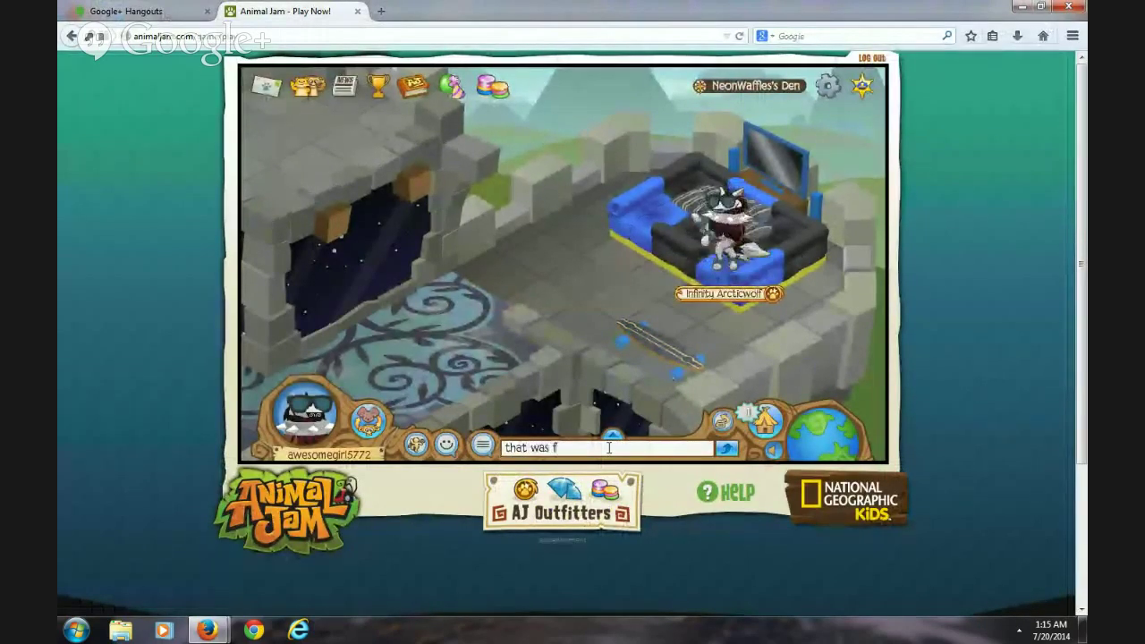
pyautogui.write('ailed')
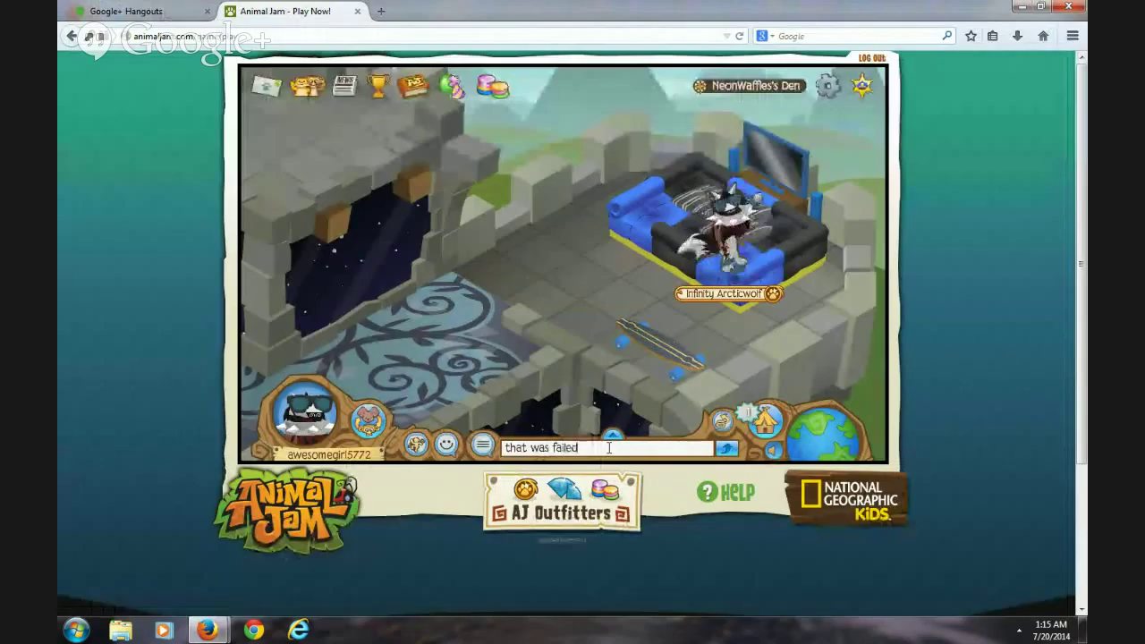
pyautogui.press('Return')
# Take the wolf to its own den and walk it along the path toward the pond.
pyautogui.click(590, 261)
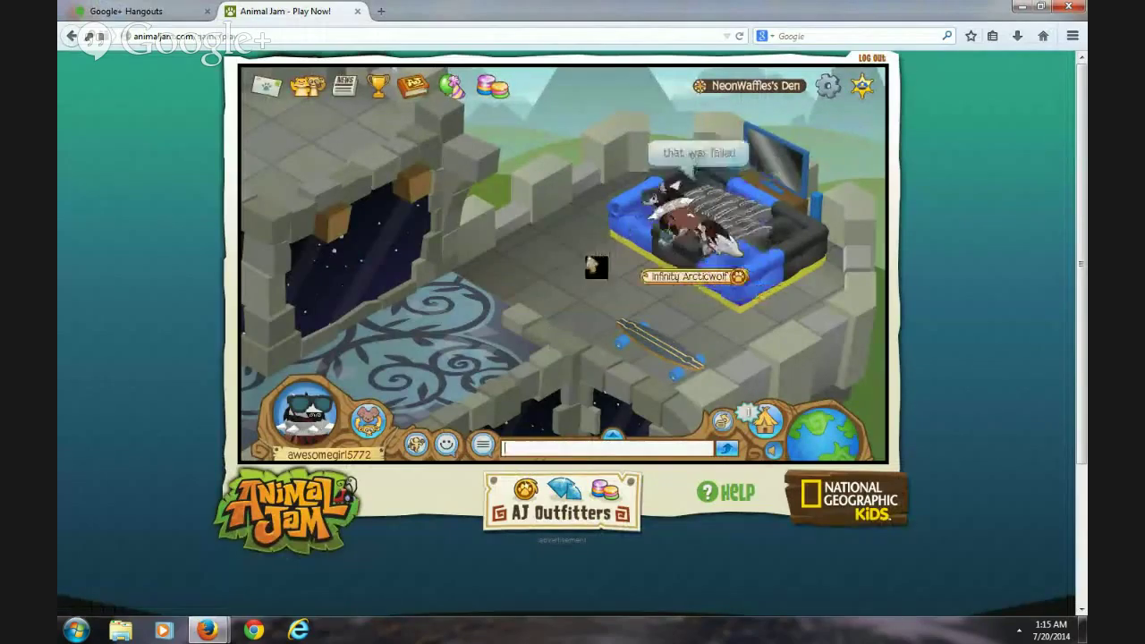
pyautogui.click(769, 421)
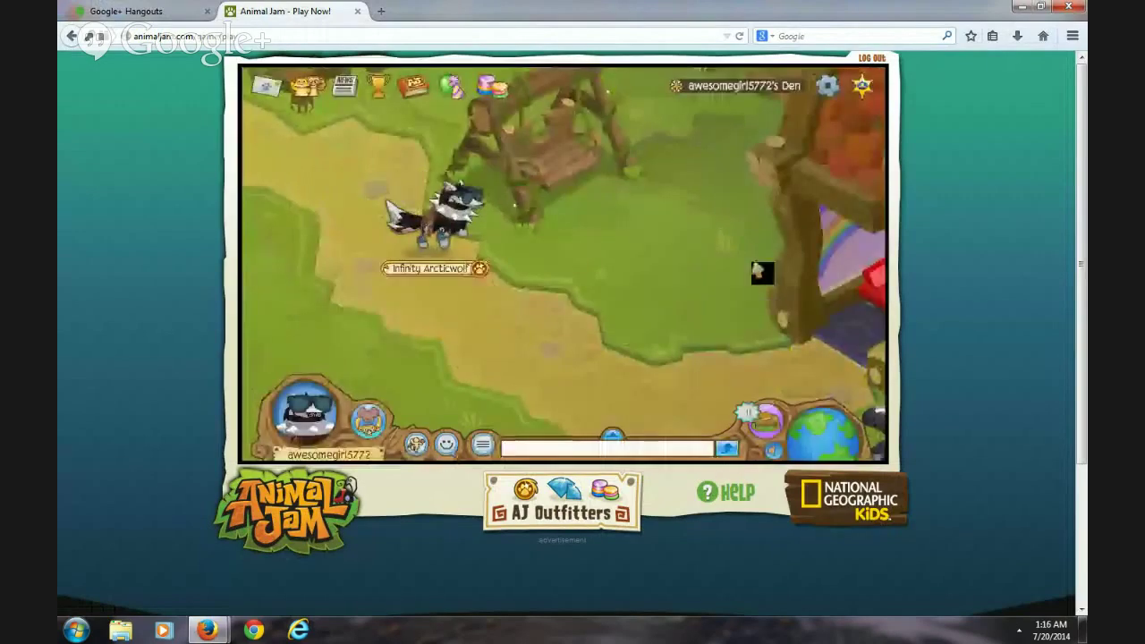
pyautogui.click(736, 358)
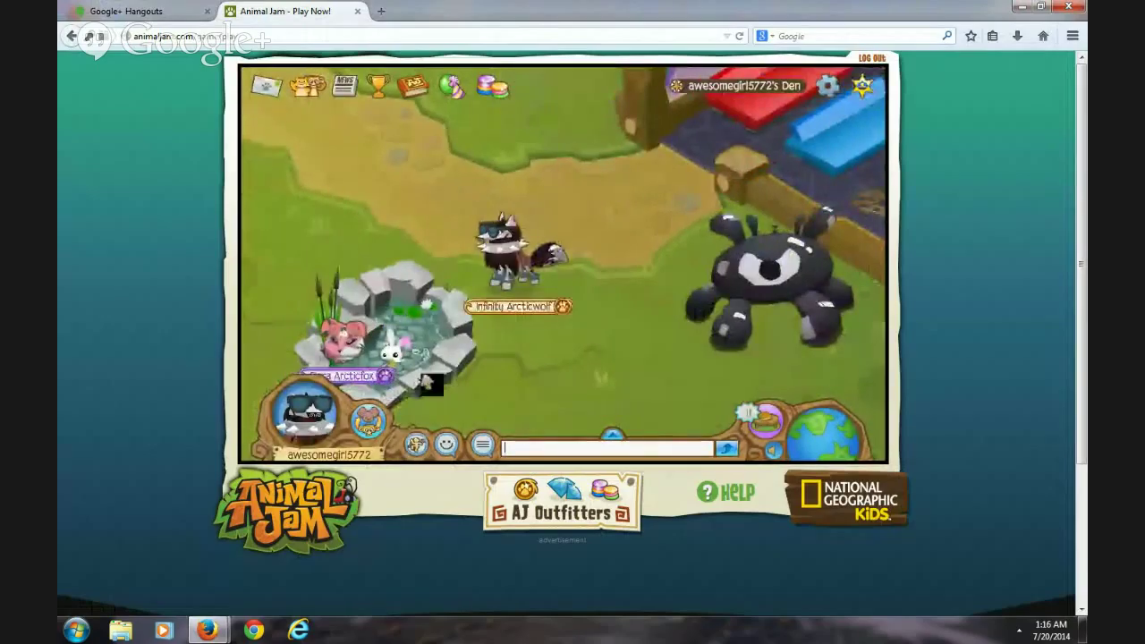
# Open the player card of the pink arctic fox at the pond and greet that player by name in chat.
pyautogui.click(456, 389)
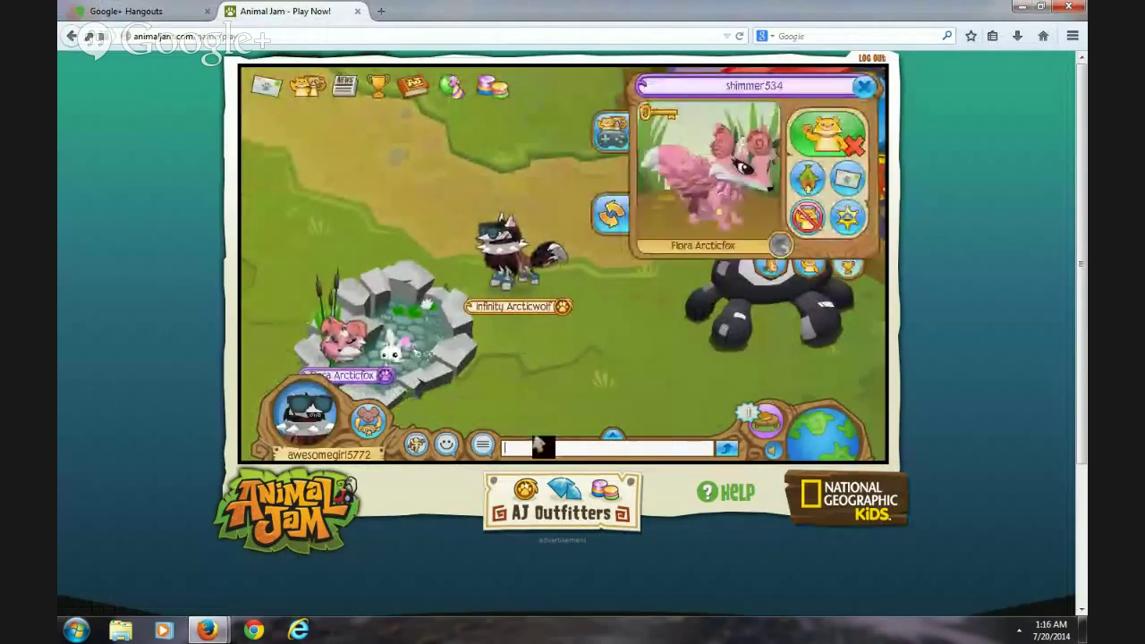
pyautogui.write('hi shimmer')
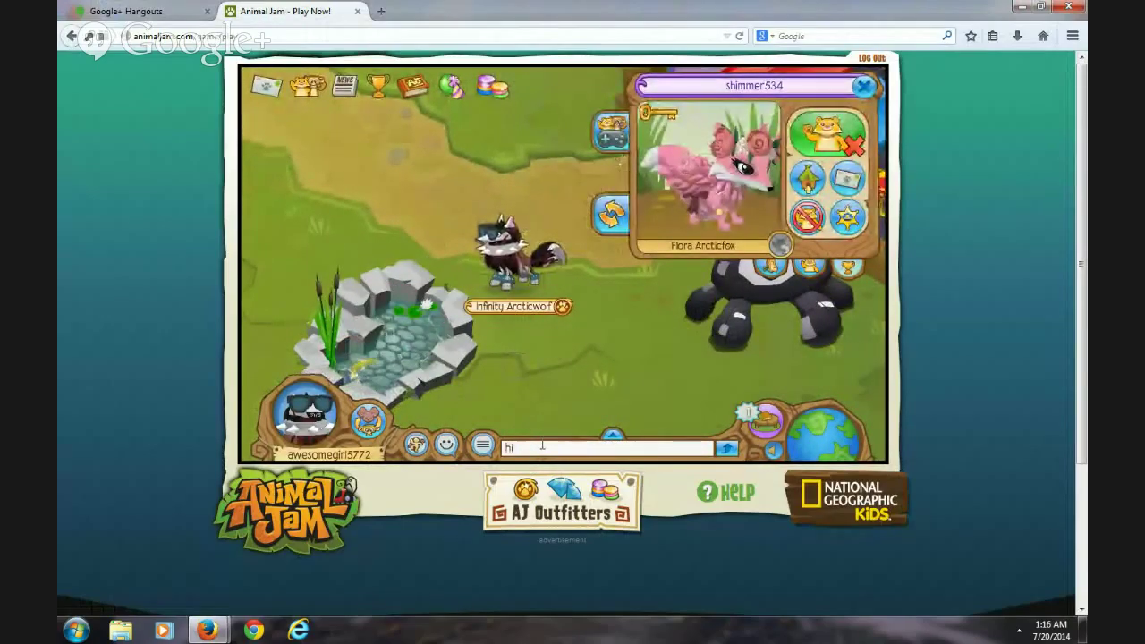
pyautogui.press('Return')
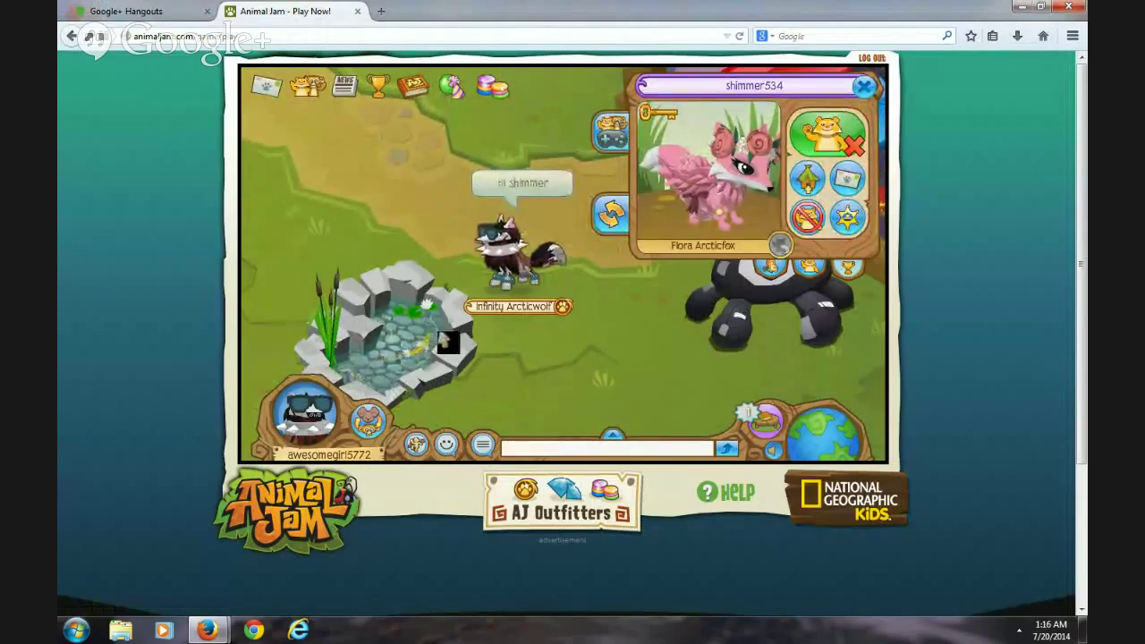
# View the Trade List of the pink fox's player and close the player card.
pyautogui.click(617, 215)
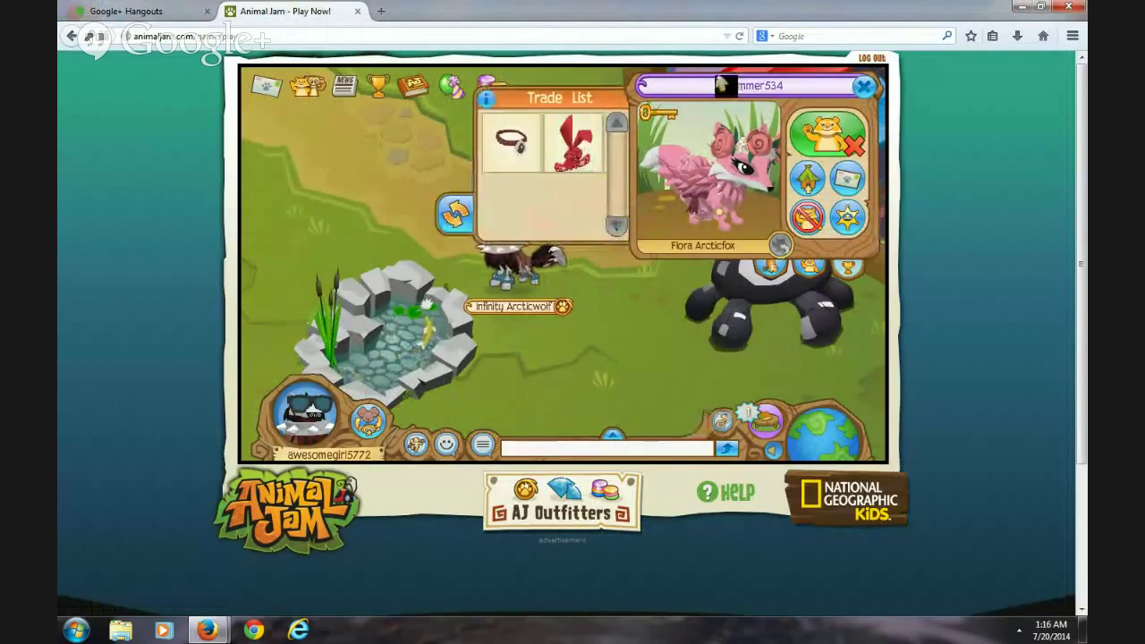
pyautogui.click(867, 86)
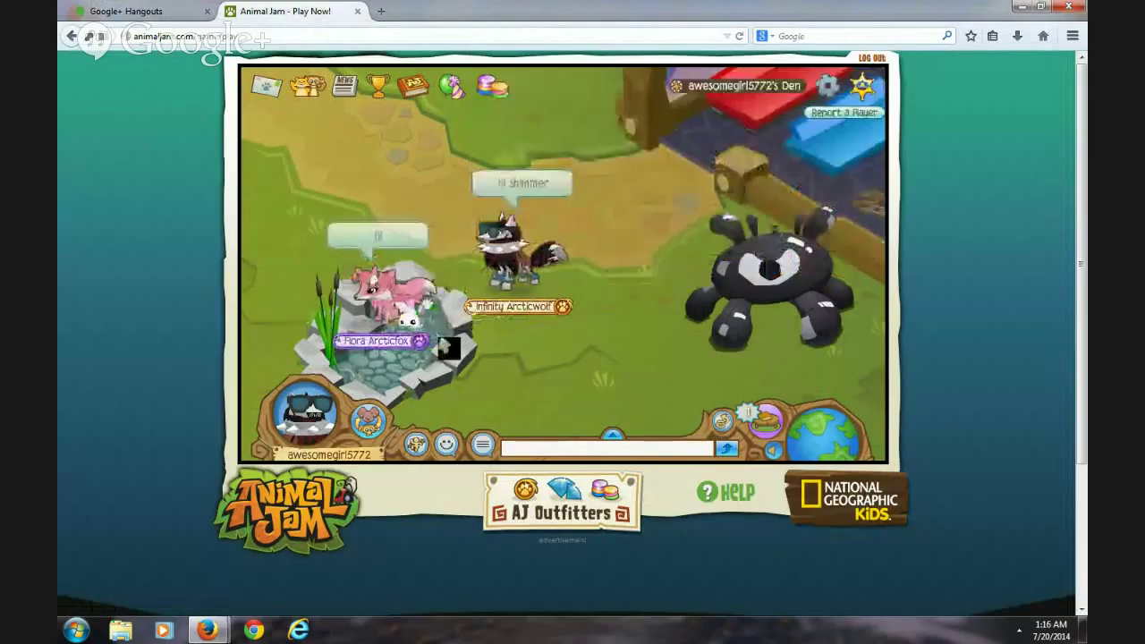
# Move the wolf beside the pond and send the chat messages "i am recording" and "i see u got a member ship".
pyautogui.click(504, 355)
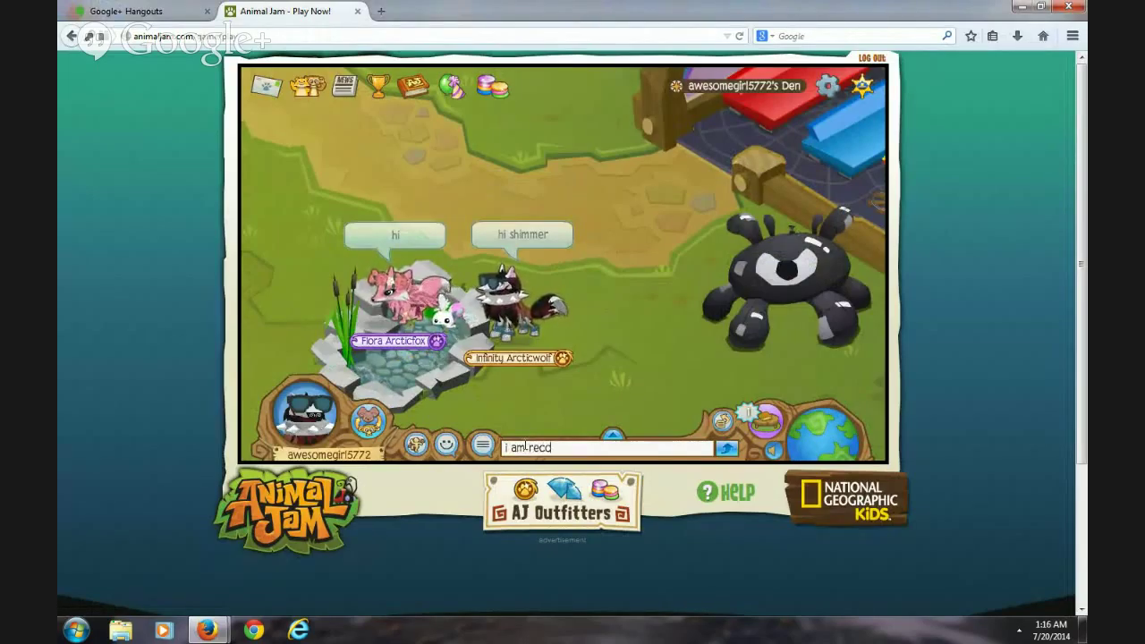
pyautogui.write('rding')
pyautogui.press('Return')
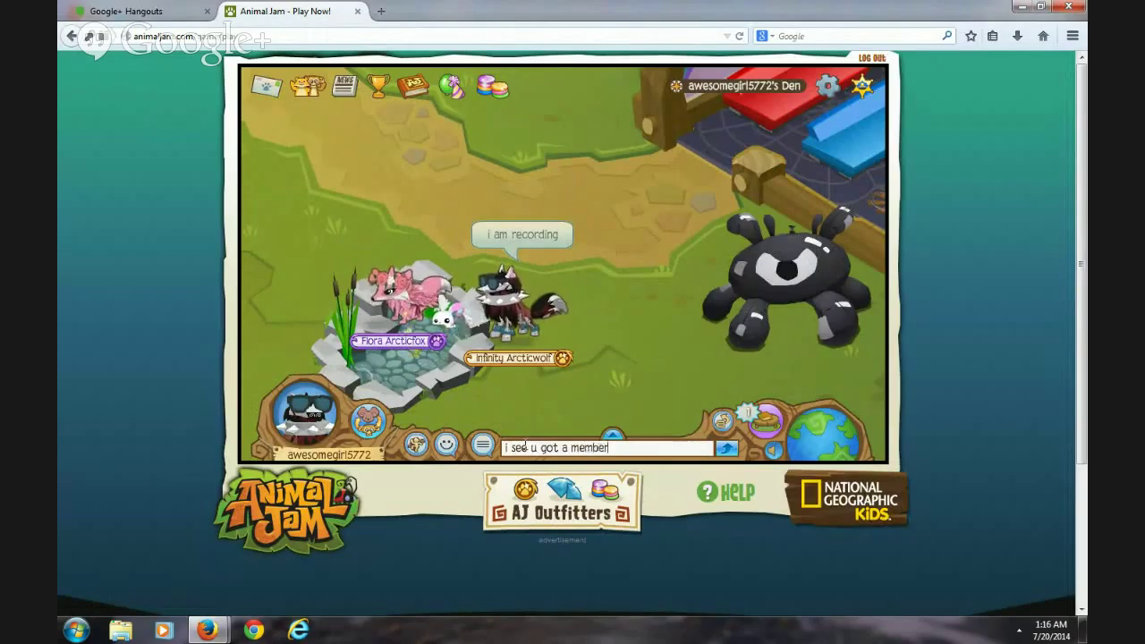
pyautogui.write('i see u got a member ship')
pyautogui.press('Return')
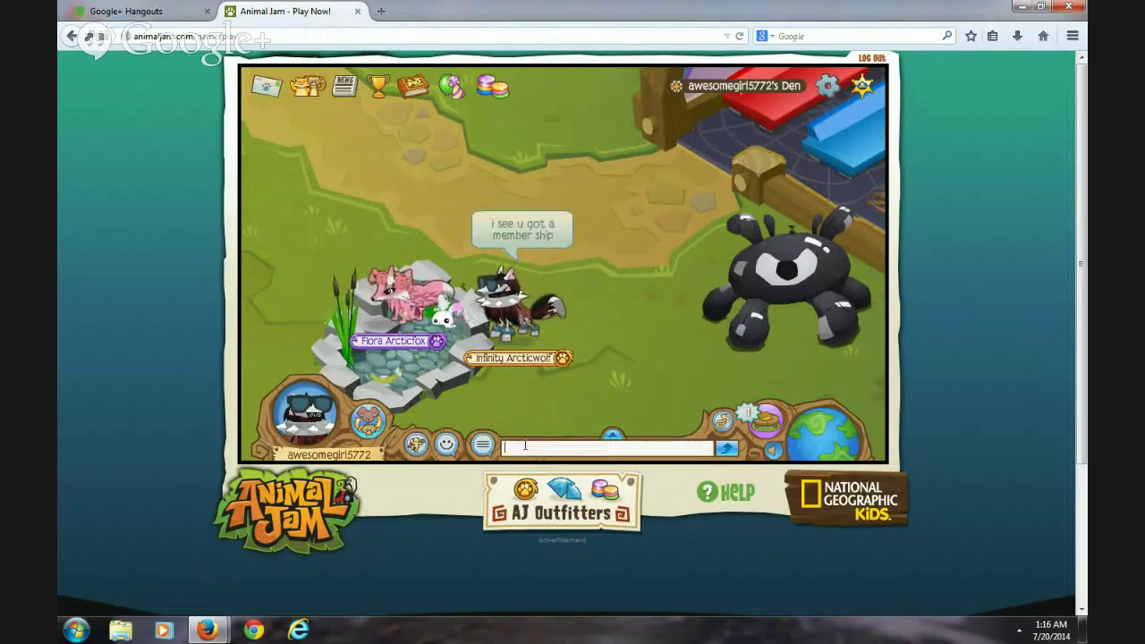
# Start a Jam-A-Gram to the pink fox's player and sort the clothing items available as a gift by Neck.
pyautogui.click(441, 331)
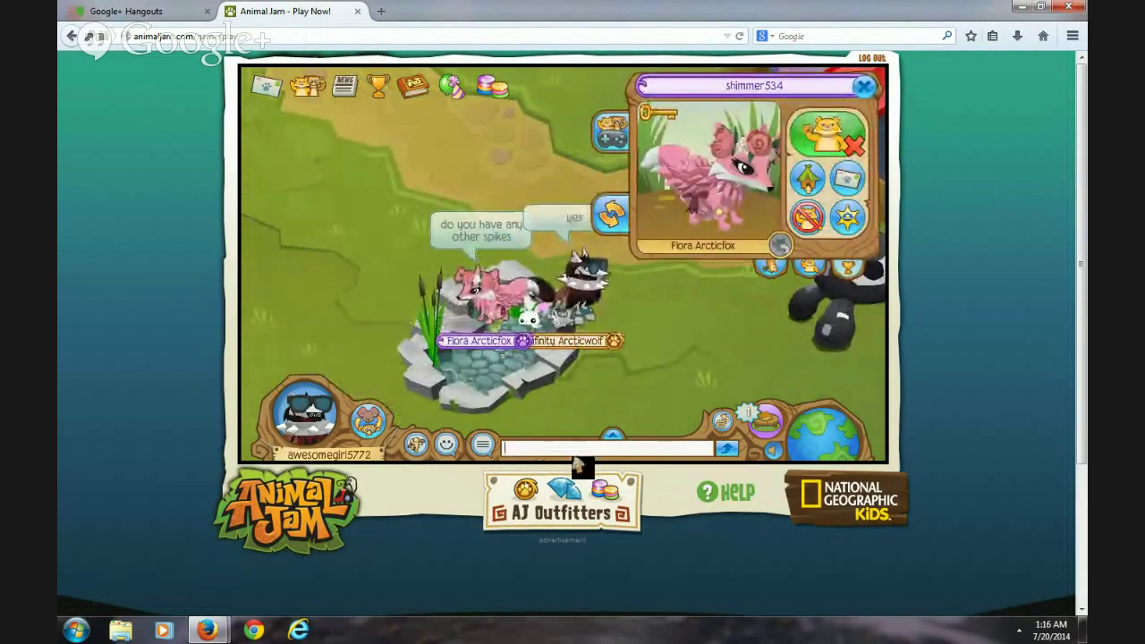
pyautogui.click(624, 353)
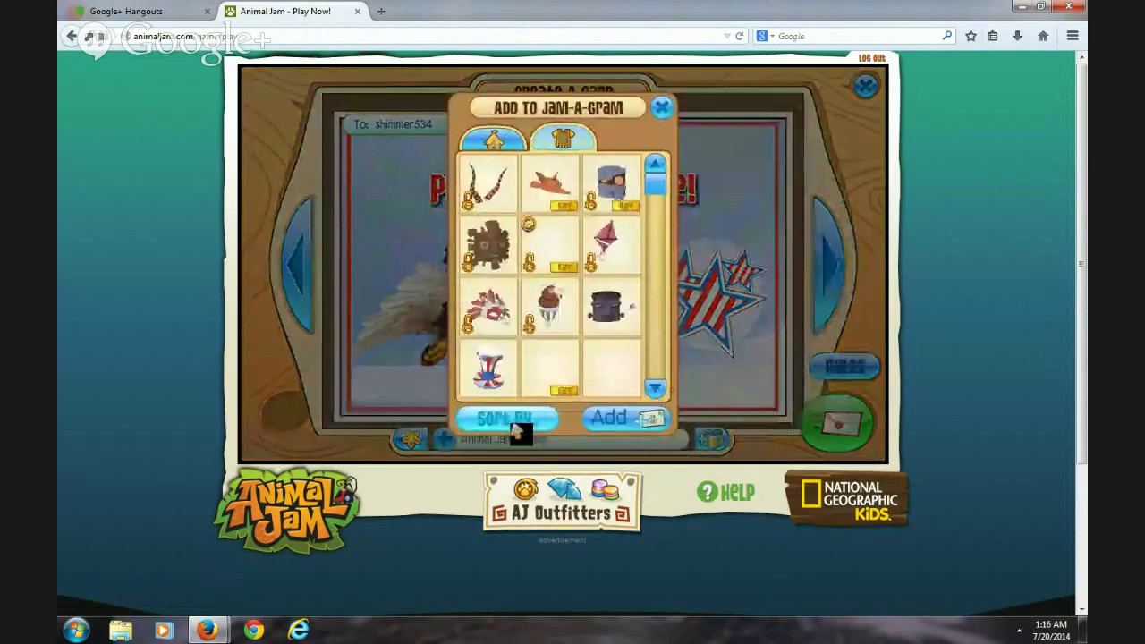
pyautogui.click(513, 422)
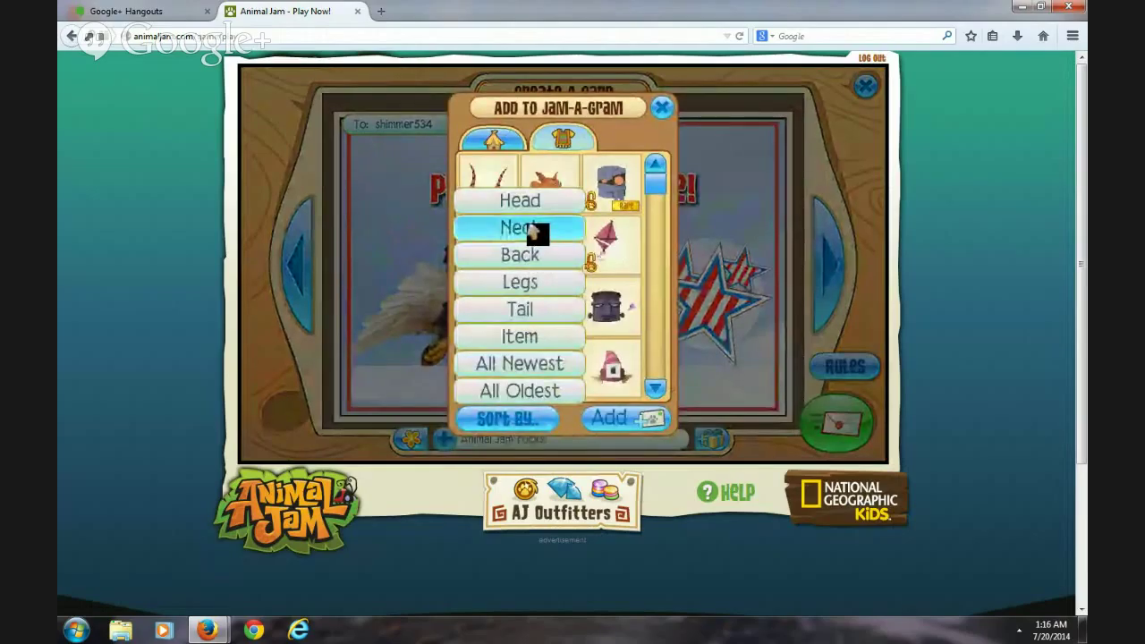
pyautogui.click(523, 393)
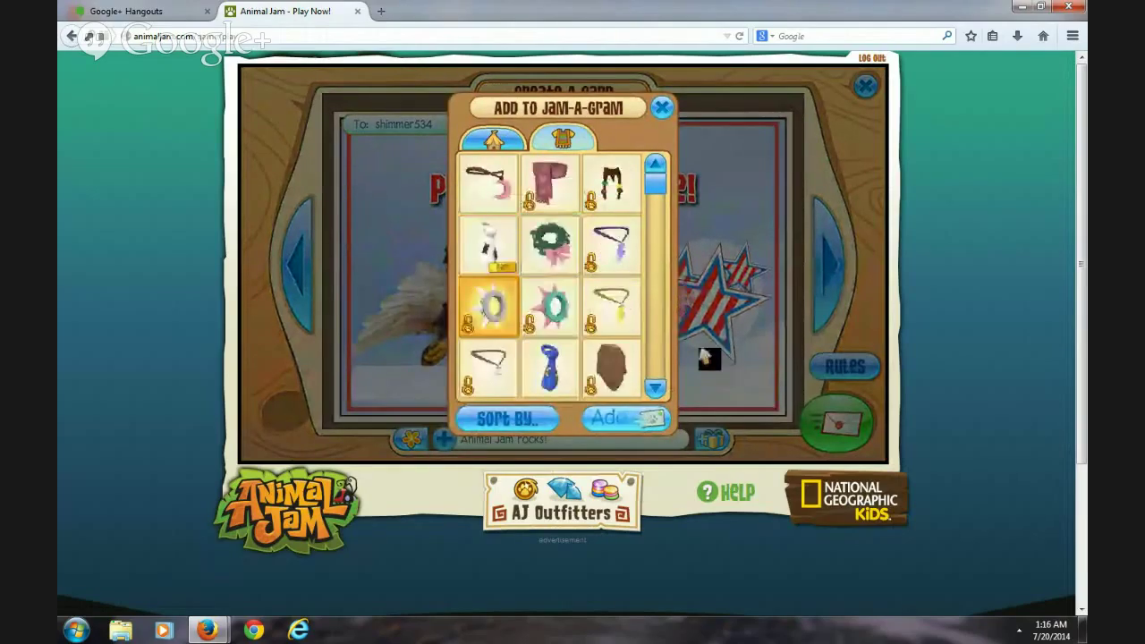